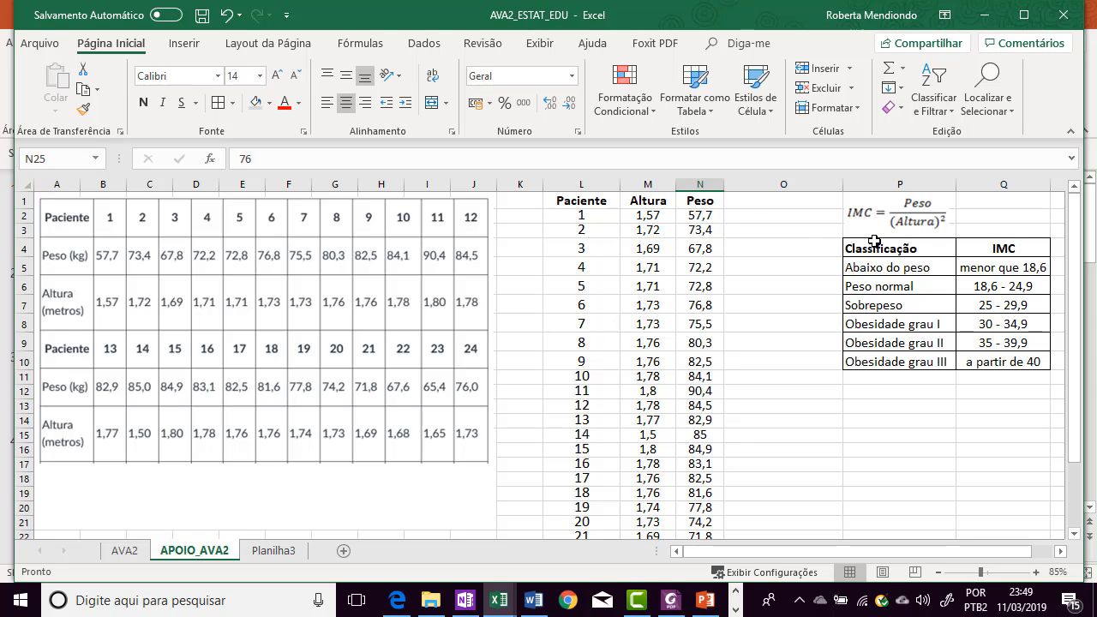
- Add the column header IMC in cell O1, beside the Peso column
left_click(756, 199)
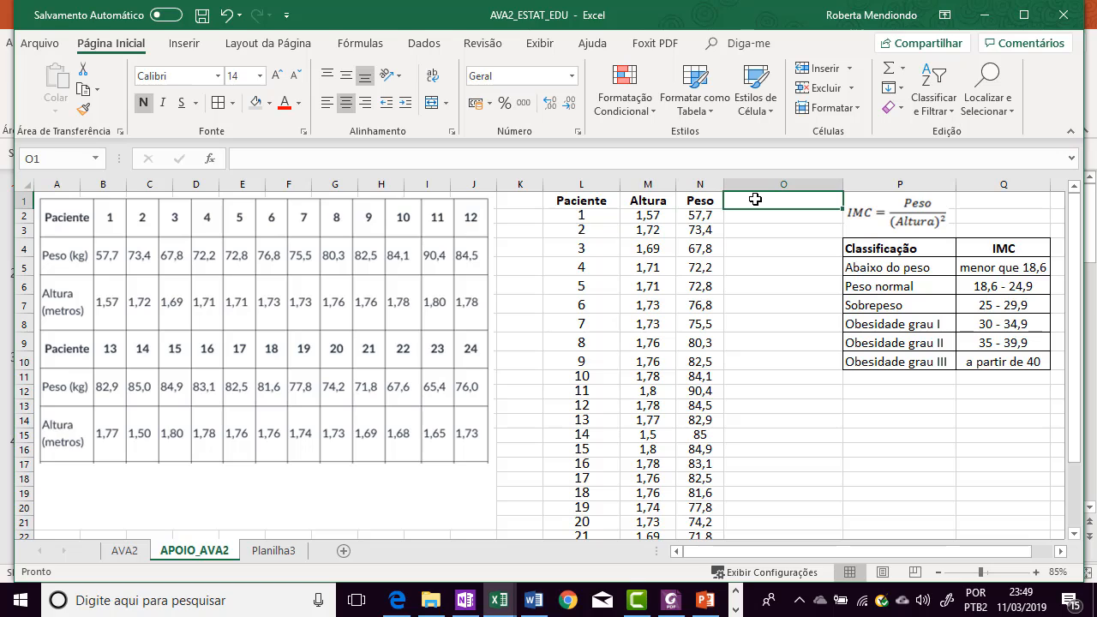
key("Caps_Lock")
type("I")
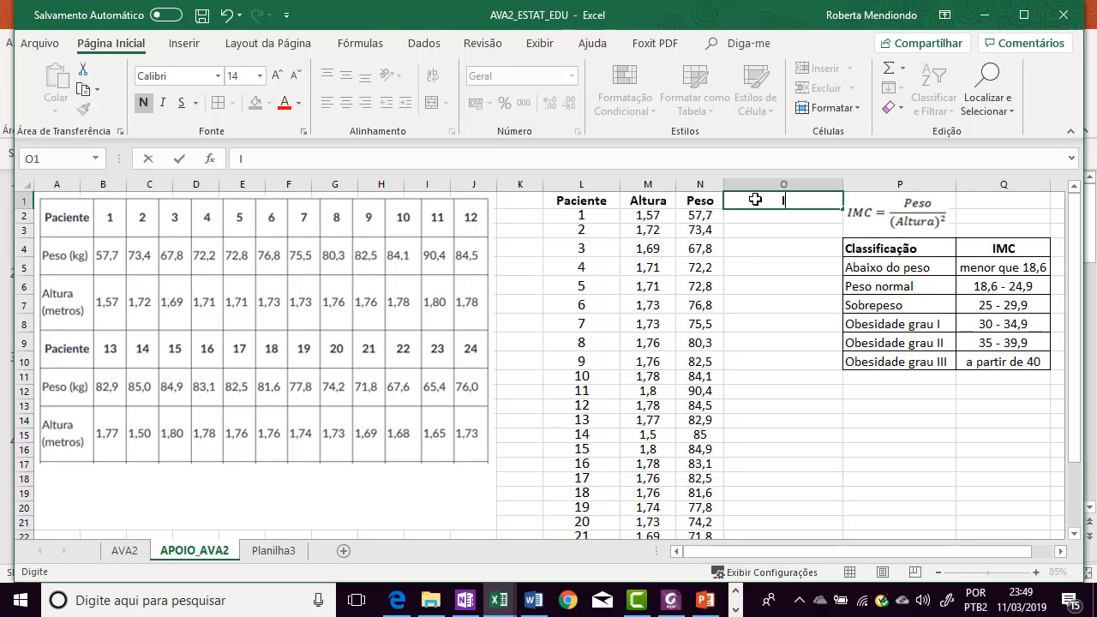
type("MC")
key("Return")
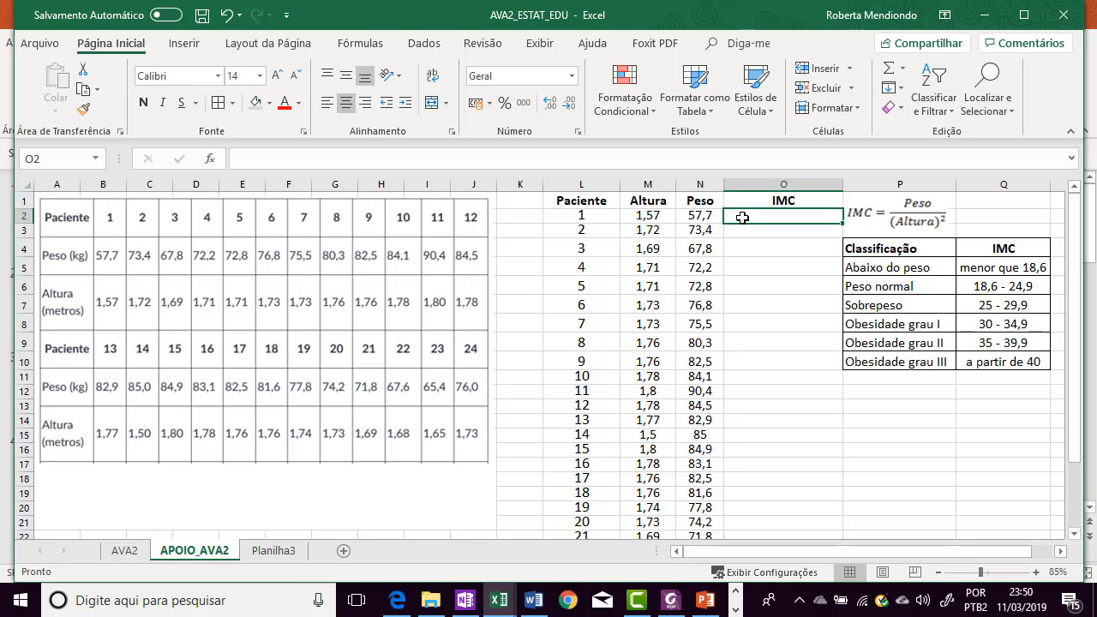
- Calculate the first patient's IMC in O2 from literal values with the formula =57,7/(1,57)^2
type("=")
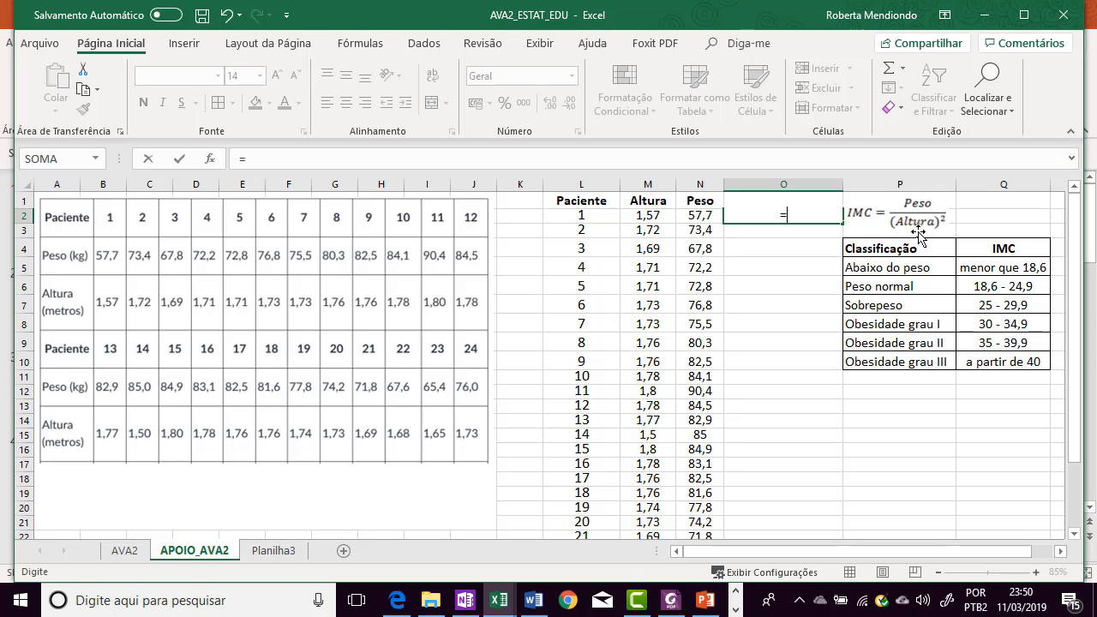
key("Escape")
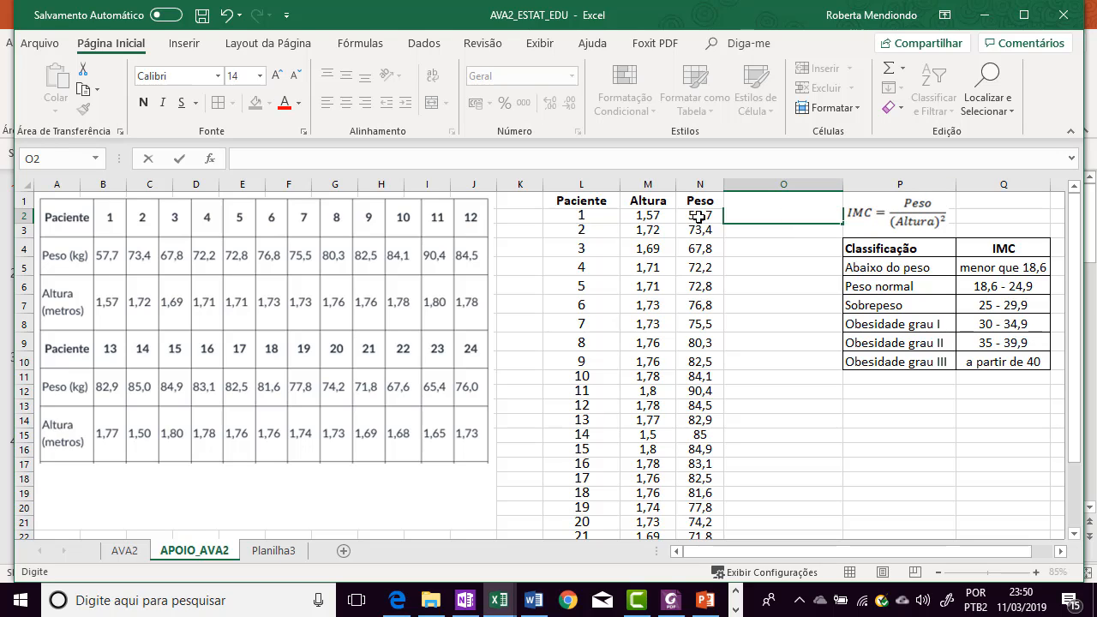
type("=57")
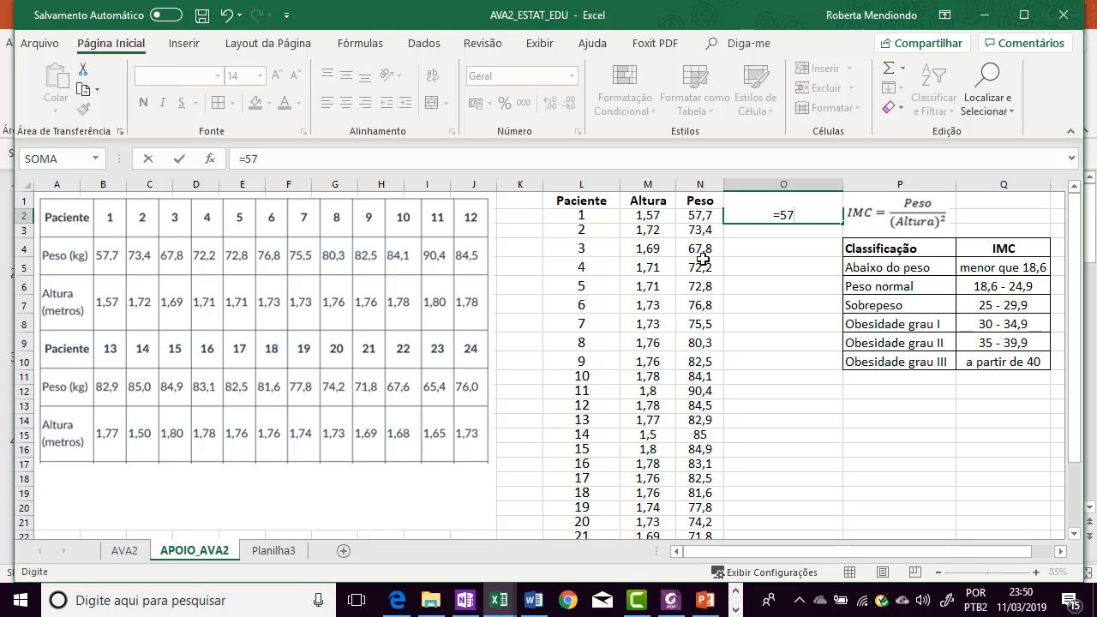
type(",7/(")
left_click(654, 215)
key("BackSpace")
key("BackSpace")
type("1,")
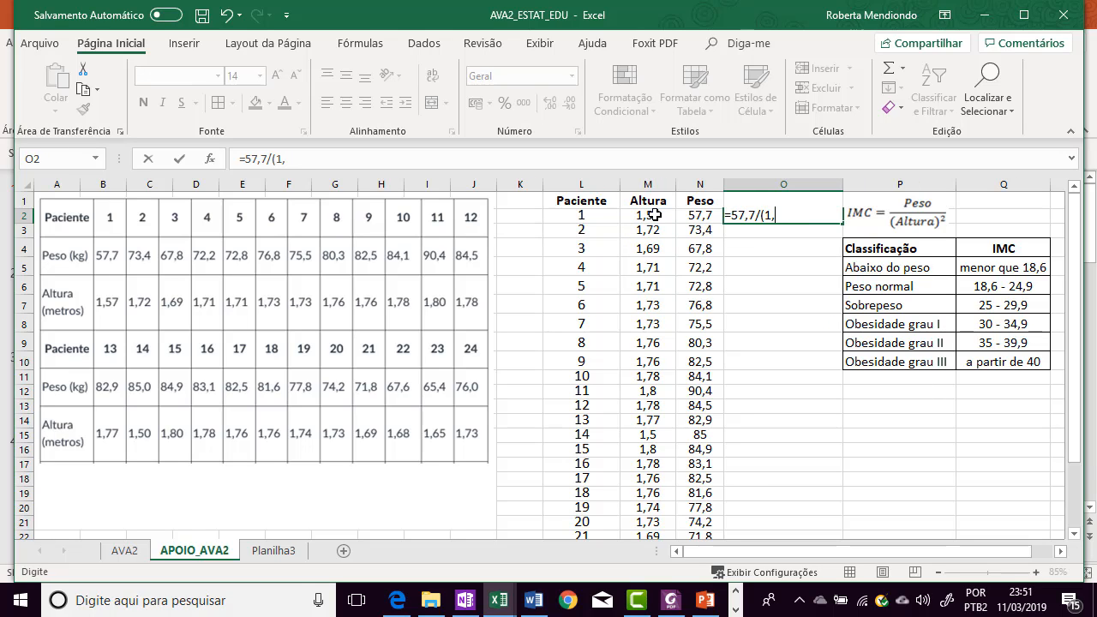
type("57)")
type("^")
type("2")
key("Return")
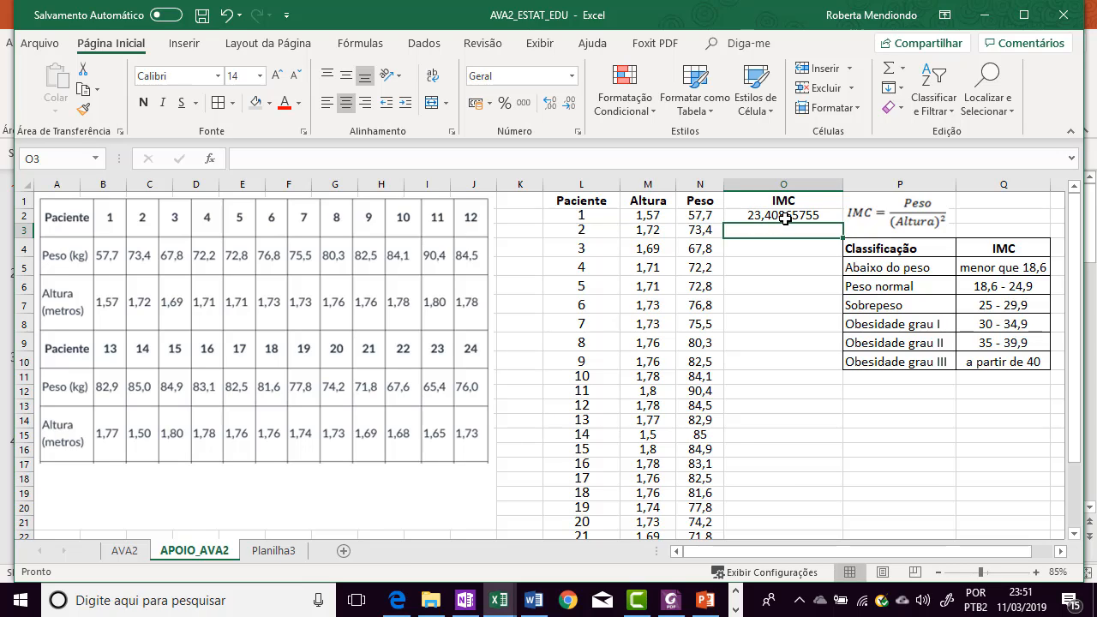
- Reduce the IMC result in O2 to two decimal places
left_click(785, 188)
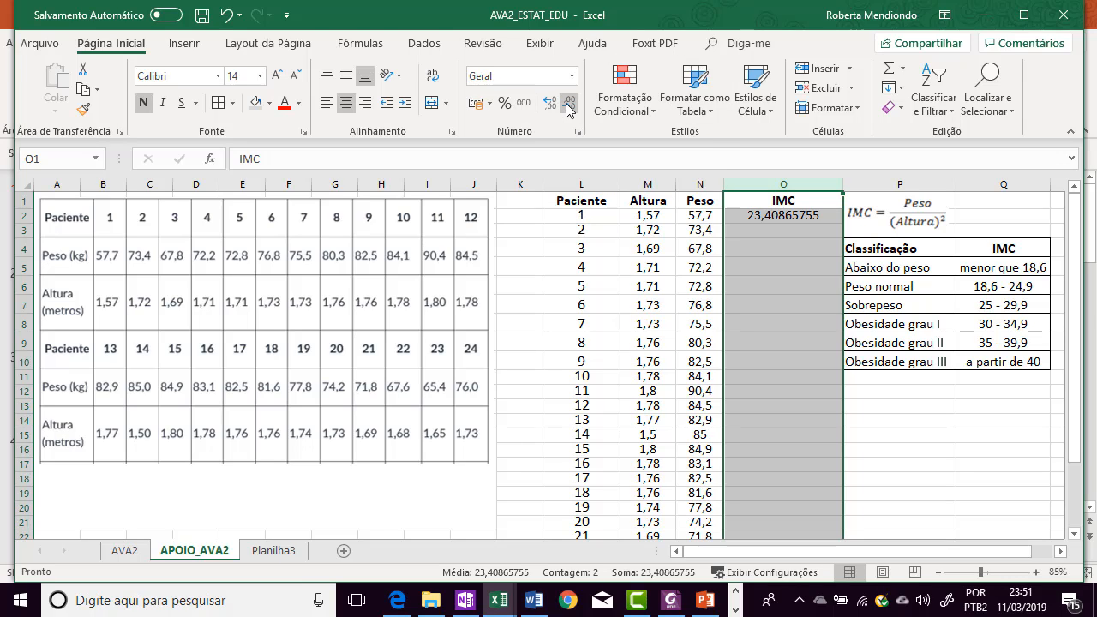
left_click(773, 222)
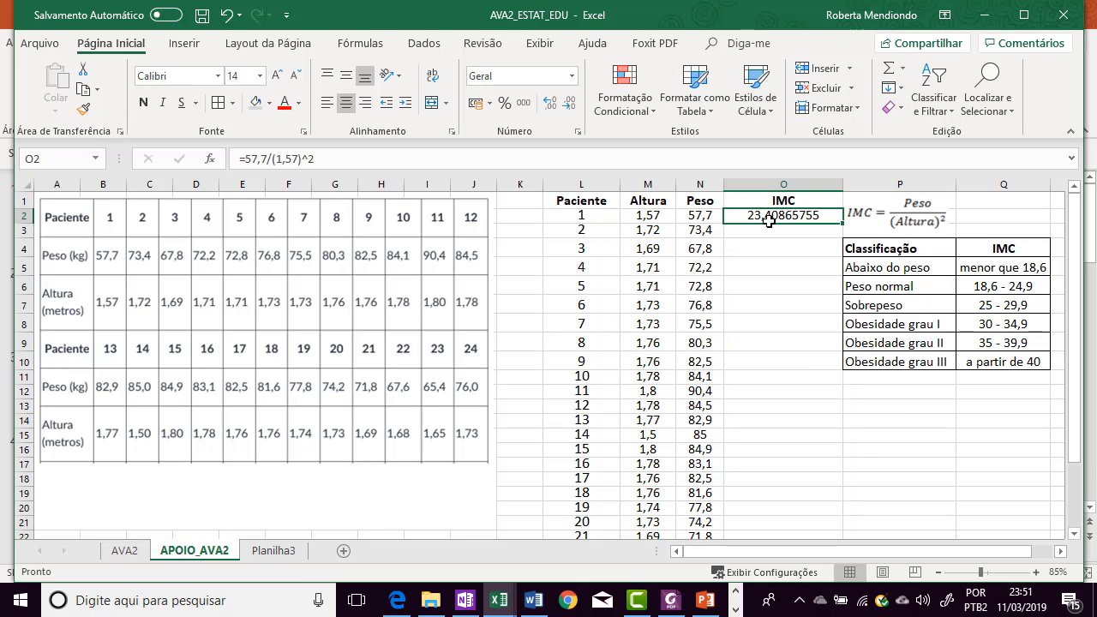
left_click(569, 108)
left_click(567, 111)
left_click(567, 111)
left_click(567, 110)
left_click(567, 111)
left_click(567, 110)
key("Return")
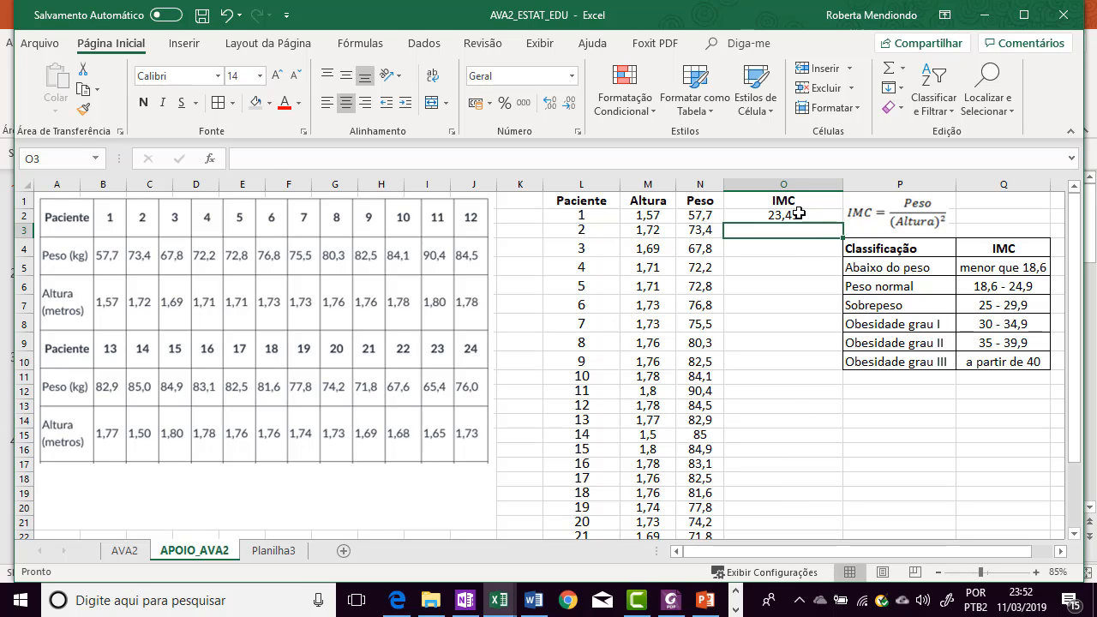
- Replace the contents of O2 with the cell-reference formula =N2/(M2)^2
left_click(798, 213)
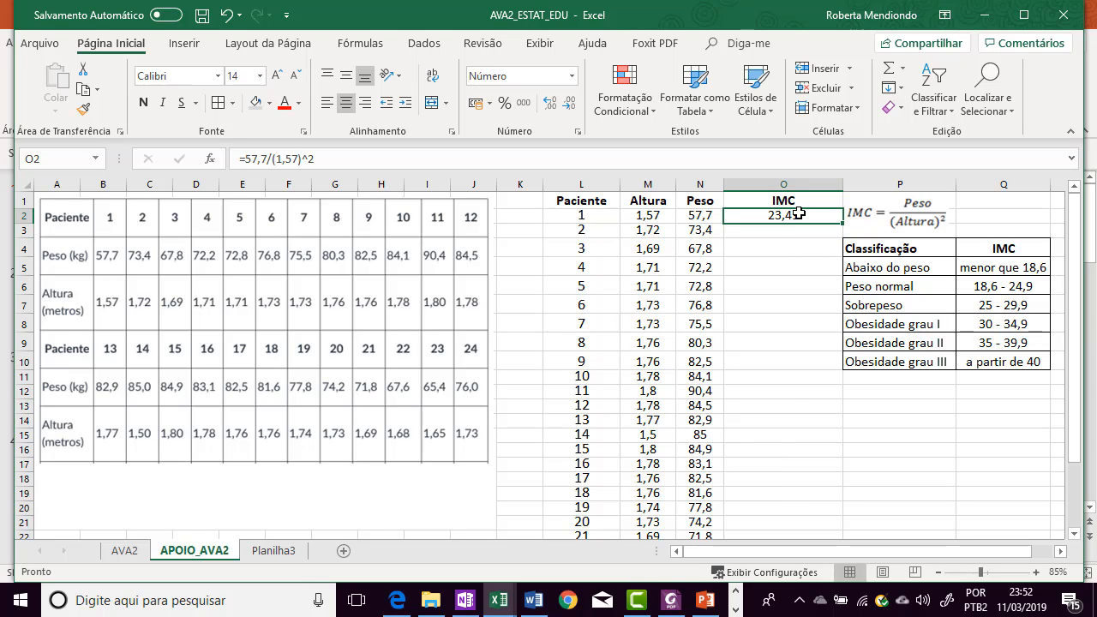
key("Delete")
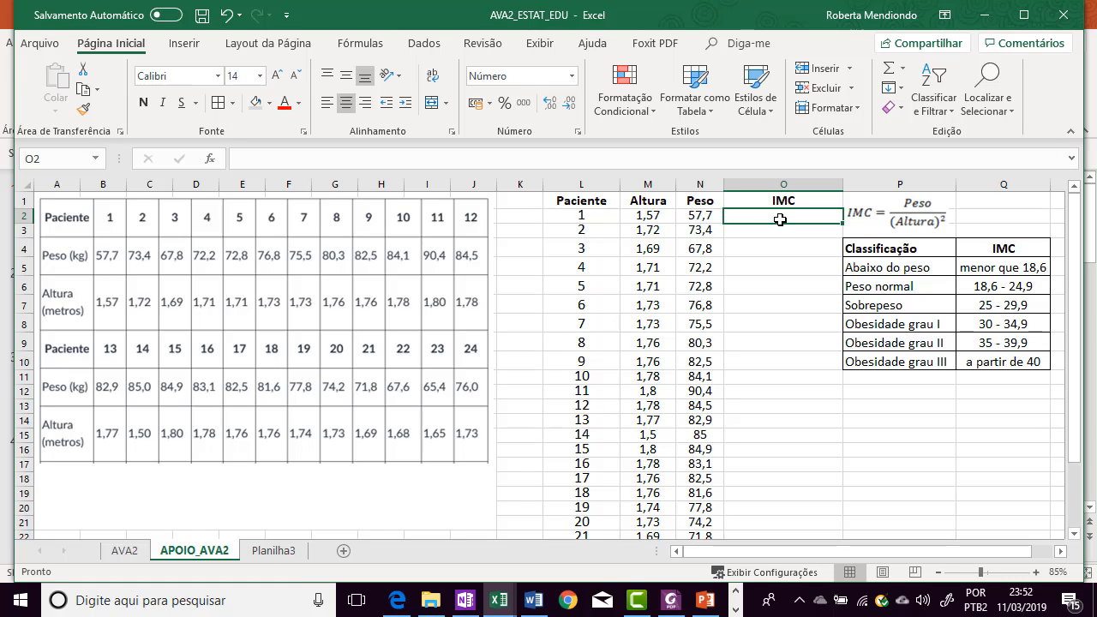
type("=")
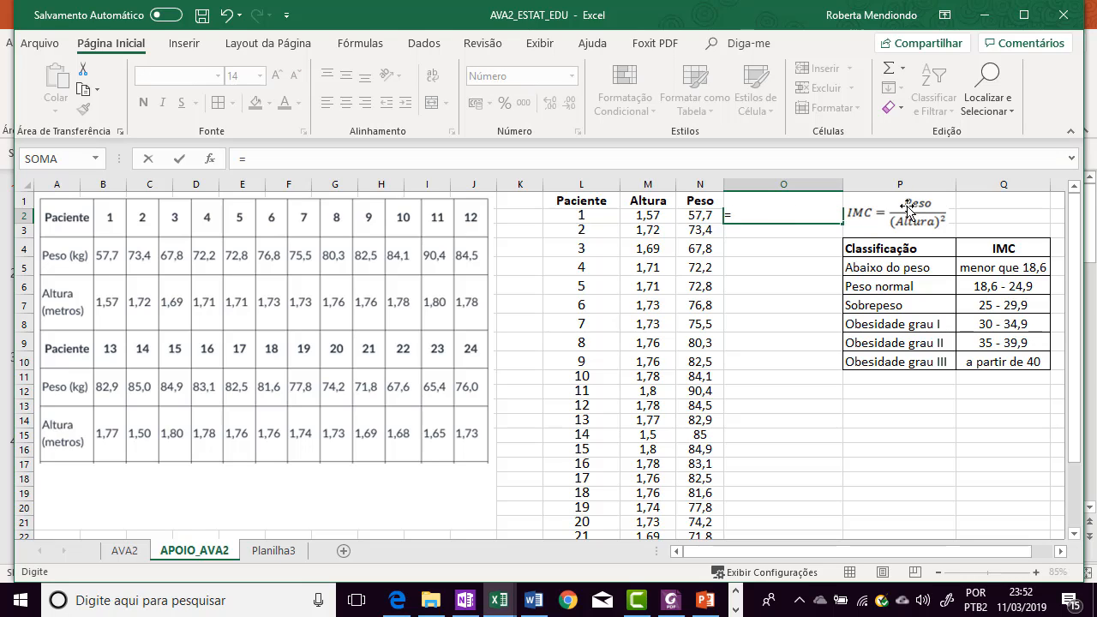
left_click(705, 219)
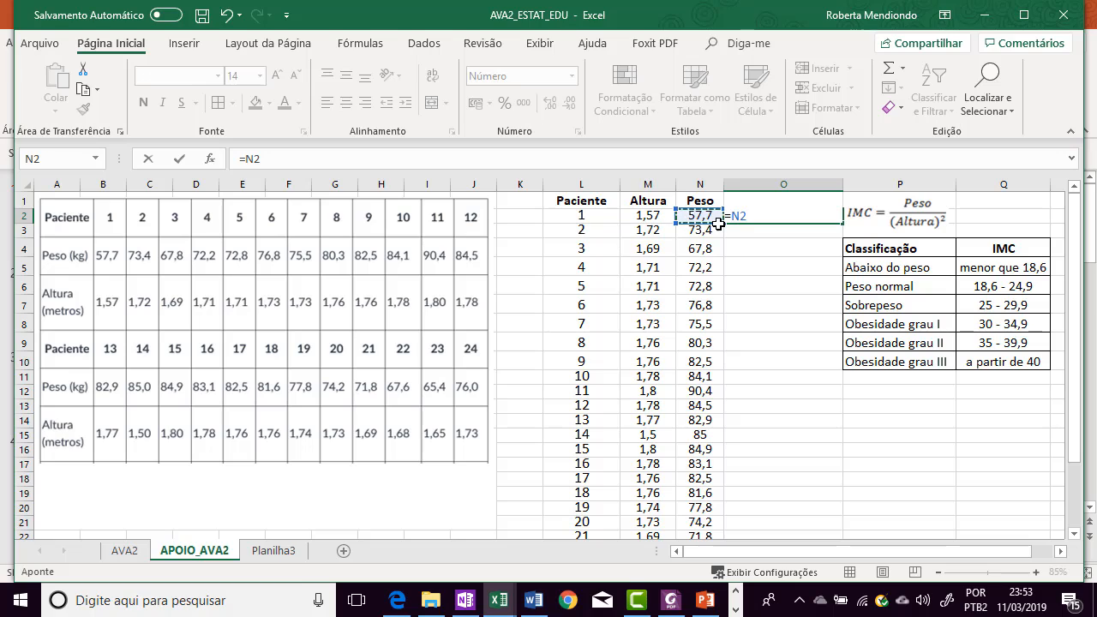
type("/(")
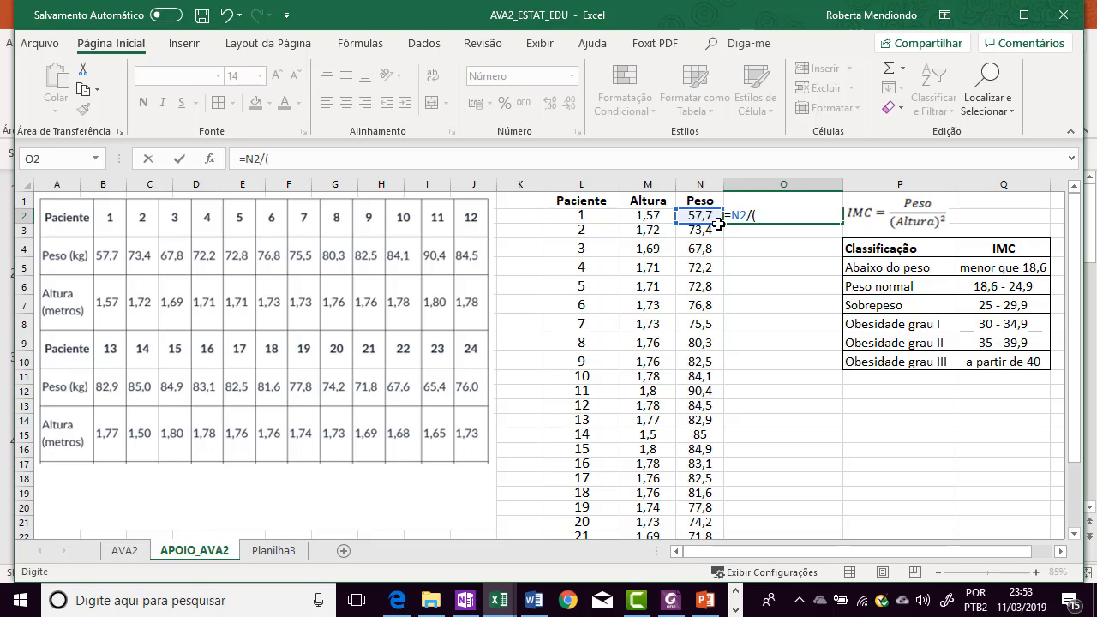
left_click(652, 220)
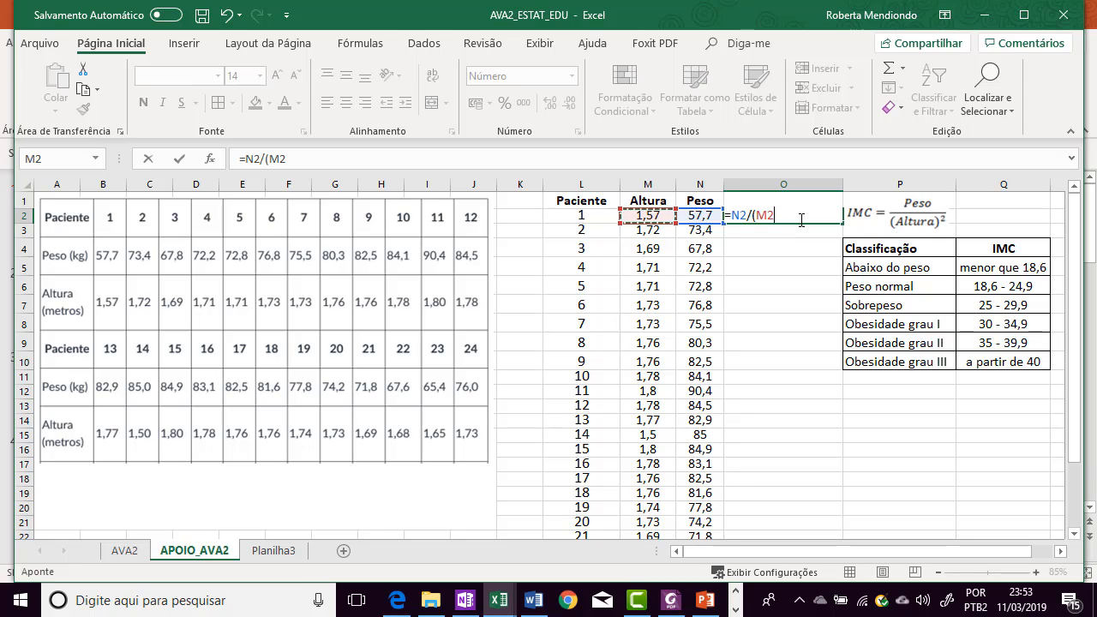
type(")^")
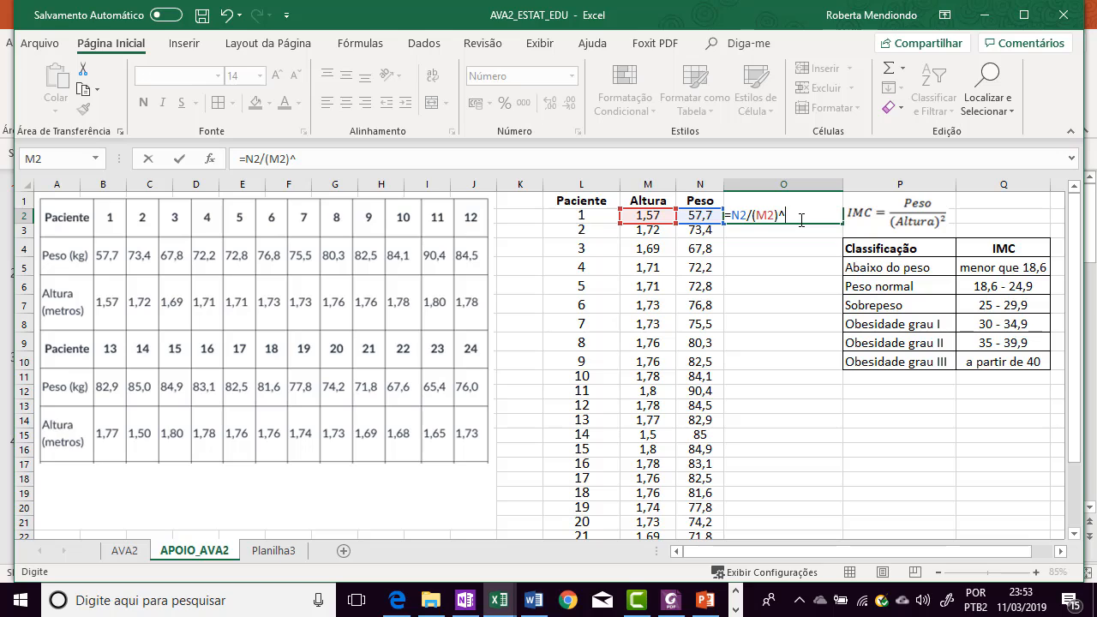
type("2")
key("Return")
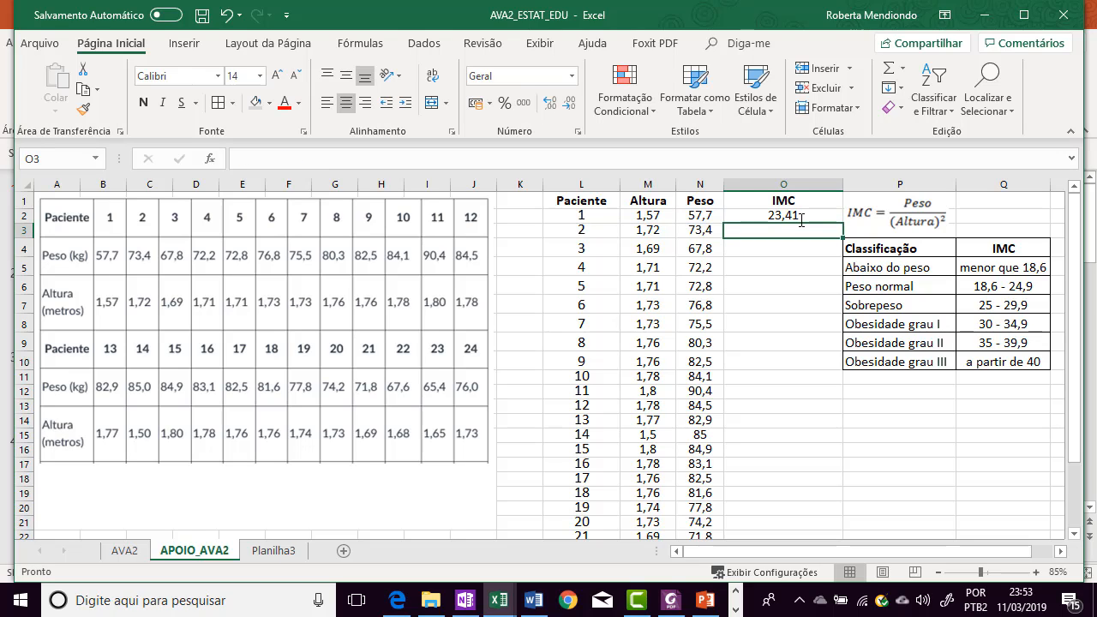
- Inspect the weight and height references in the O2 formula, keeping the formula as entered
left_click(799, 217)
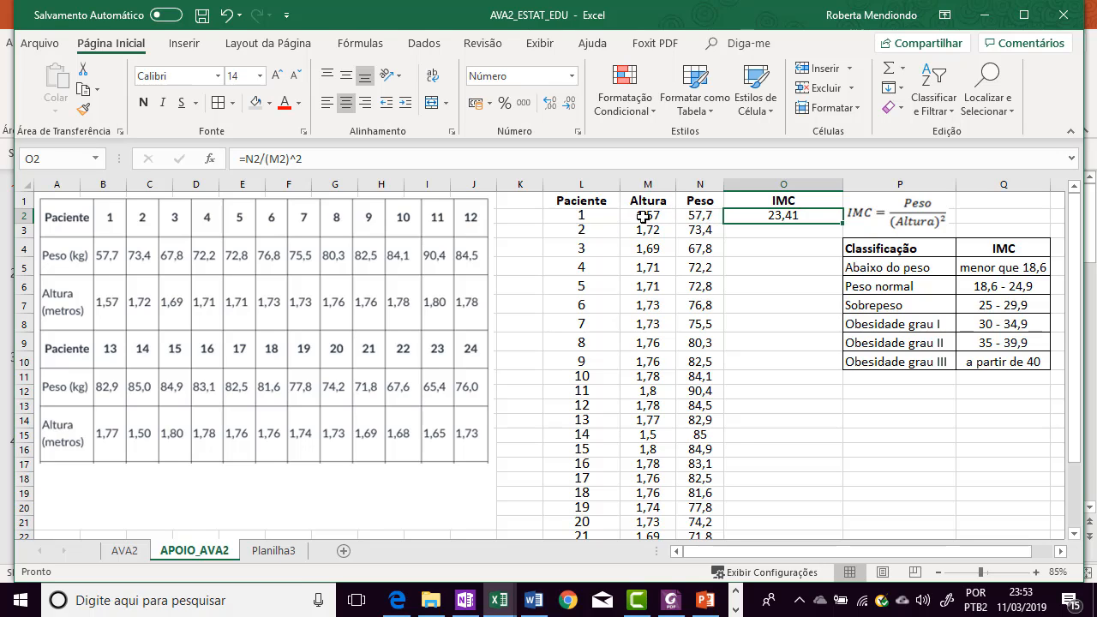
left_click(318, 161)
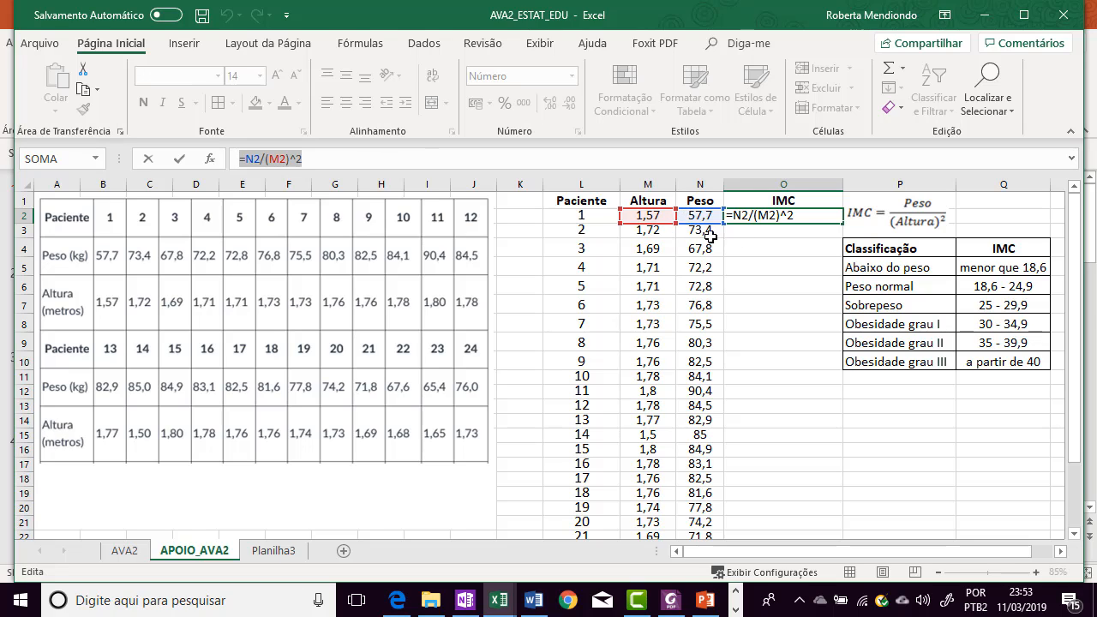
left_click(766, 234)
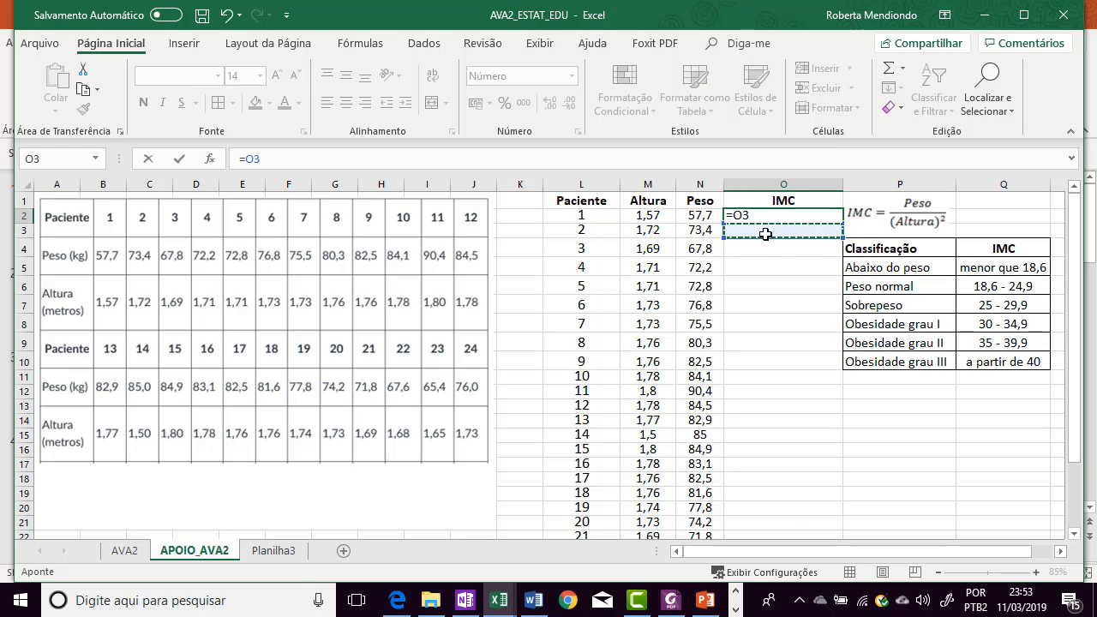
key("ctrl+z")
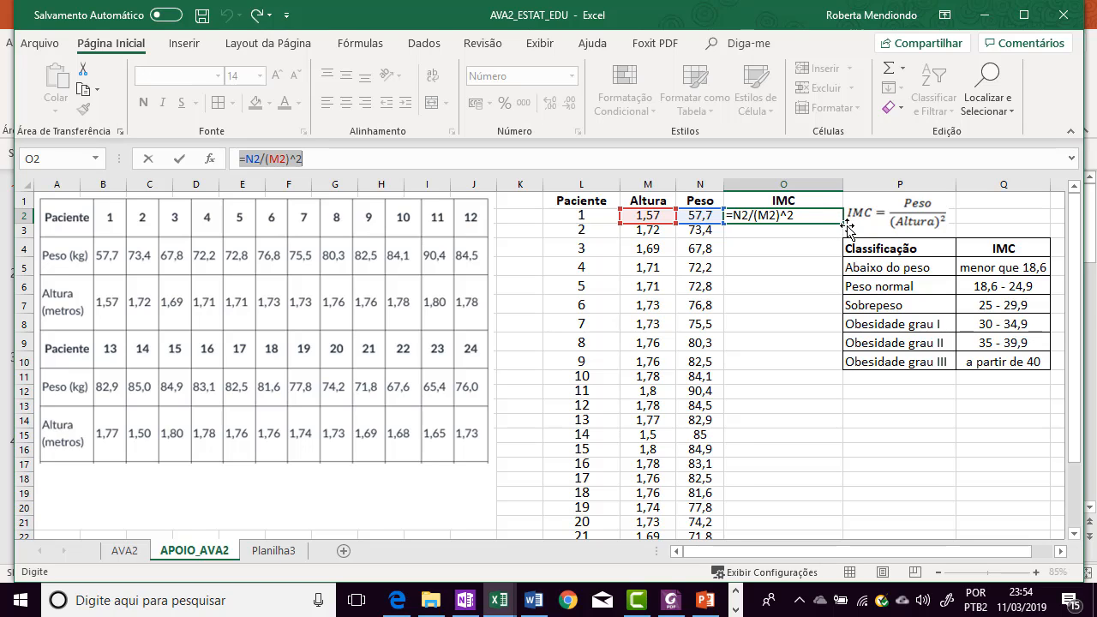
key("ctrl+Return")
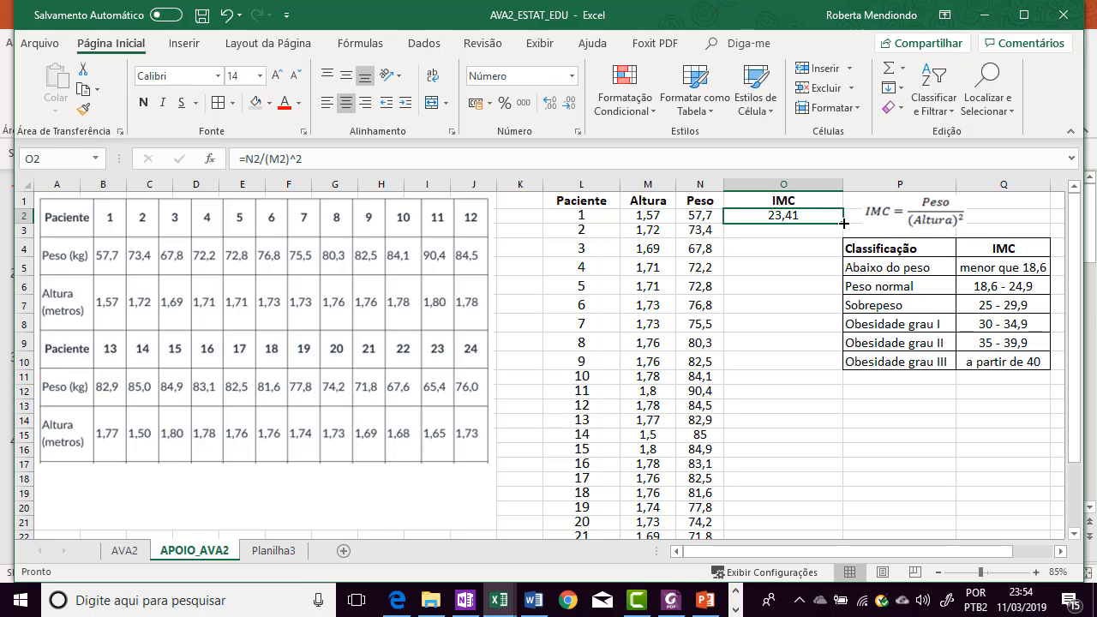
- Fill the IMC formula from O2 down to O25 and show the results with one decimal place
left_click_drag(843, 223, 795, 505)
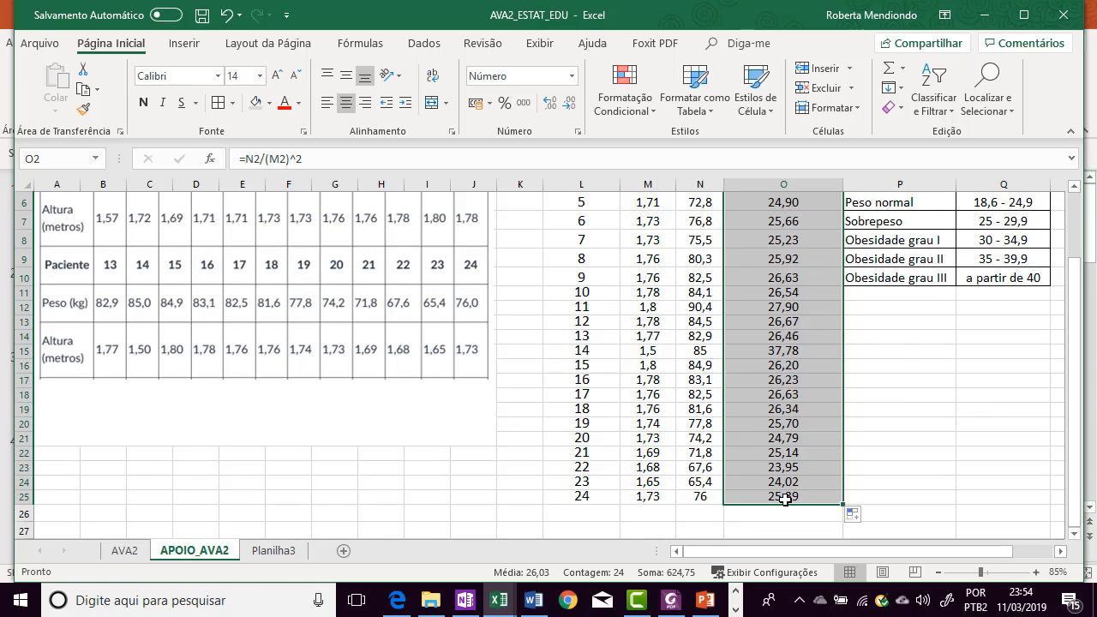
scroll(911, 333, "up", 2)
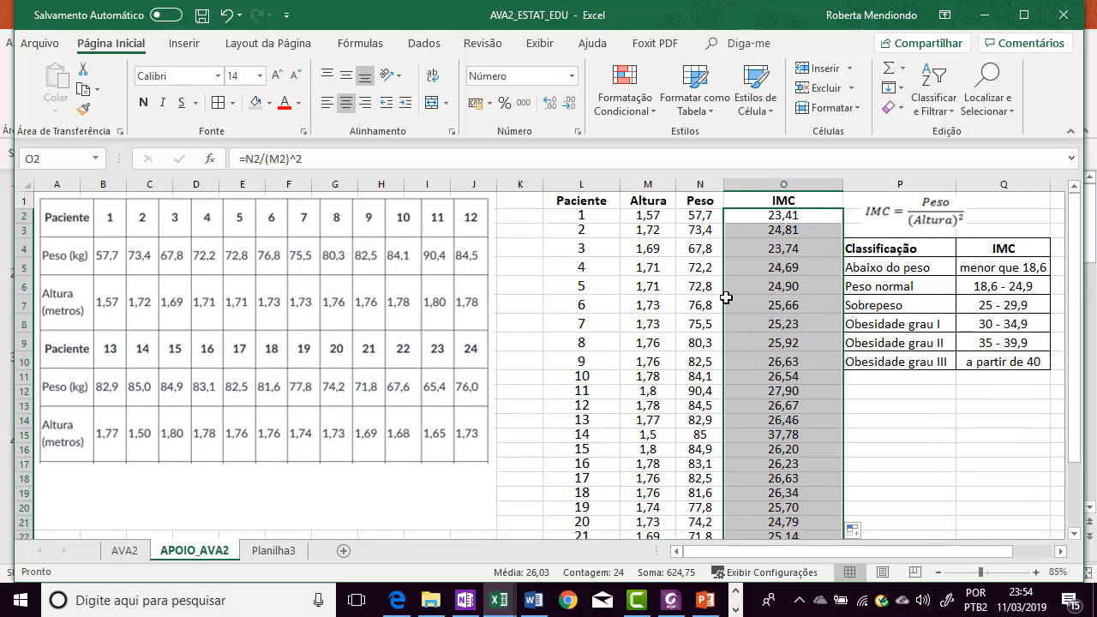
left_click(570, 105)
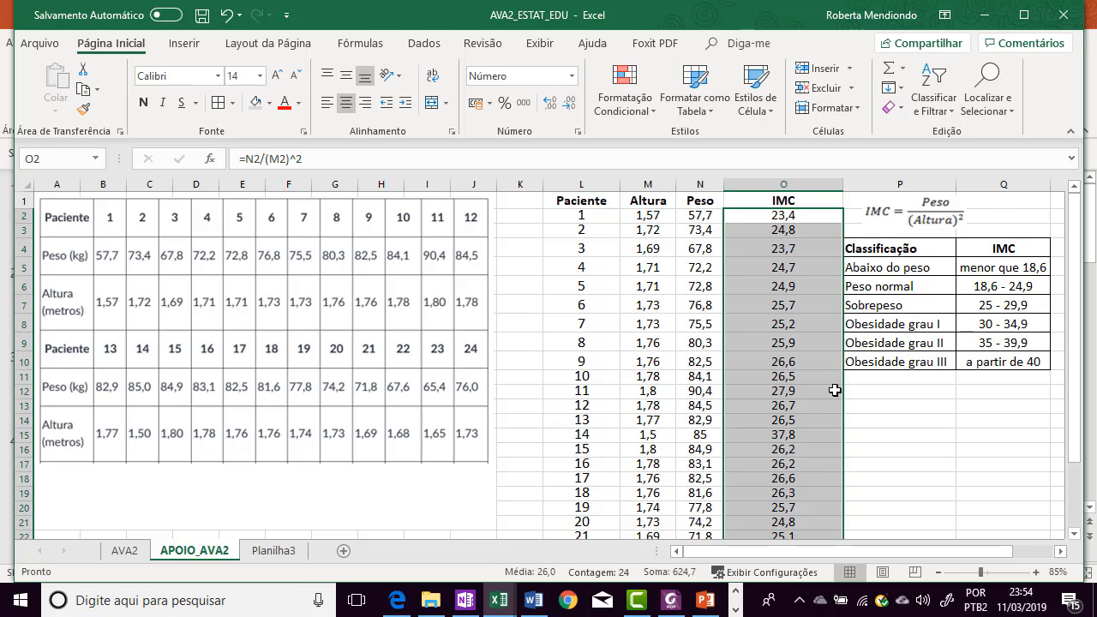
left_click(795, 304)
left_click(777, 405)
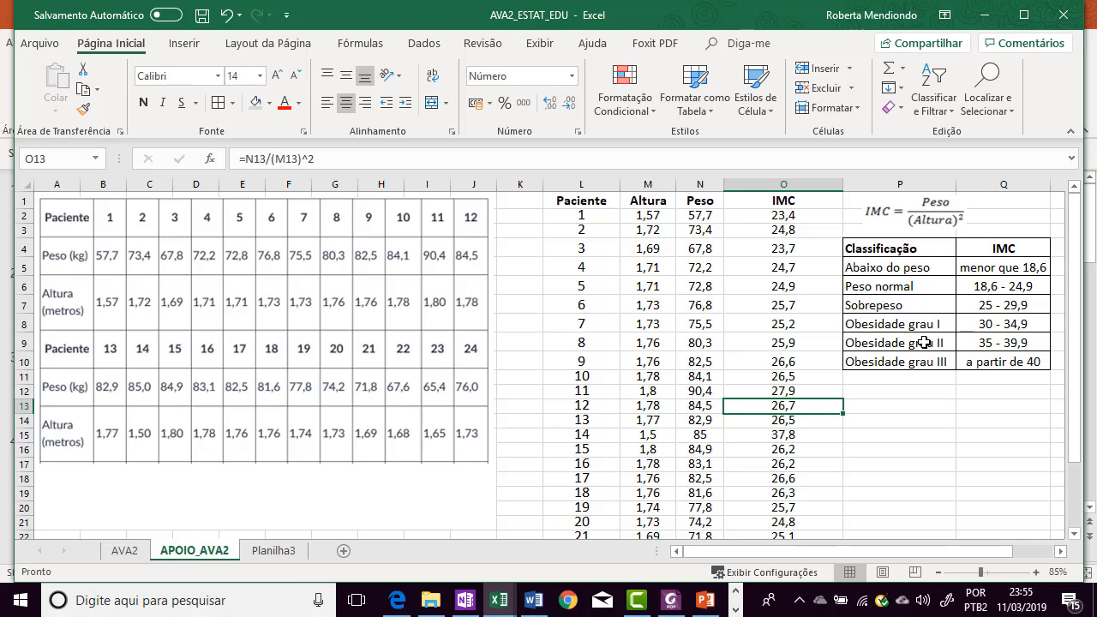
- Copy the IMC column of the classification table (Q4:Q11) and paste it below the table, starting at P13
left_click_drag(916, 269, 1037, 266)
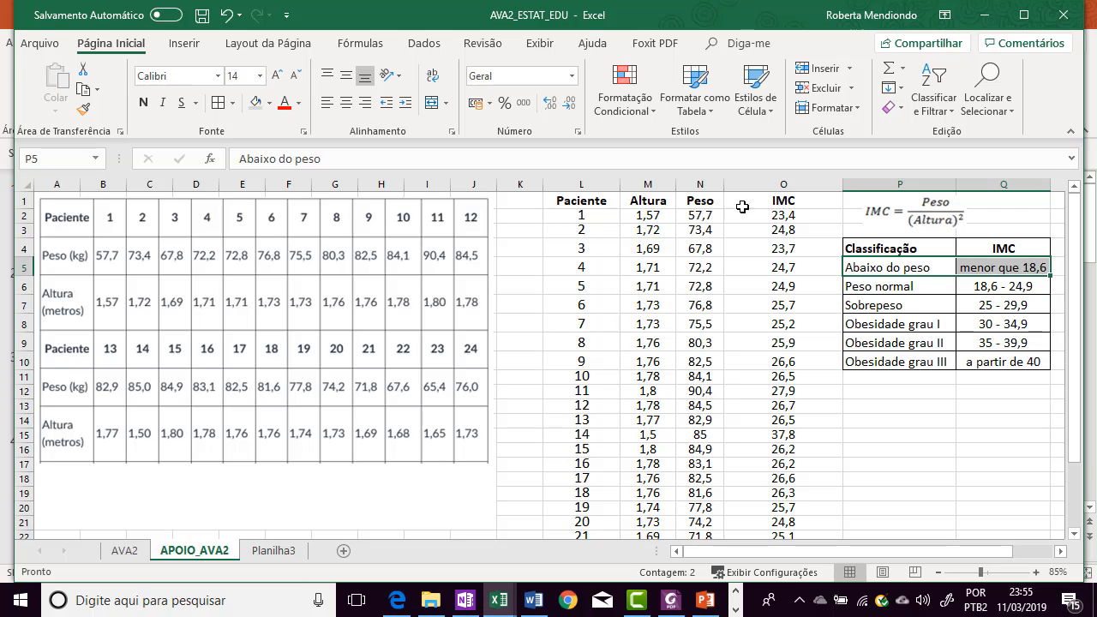
left_click_drag(1008, 245, 1015, 370)
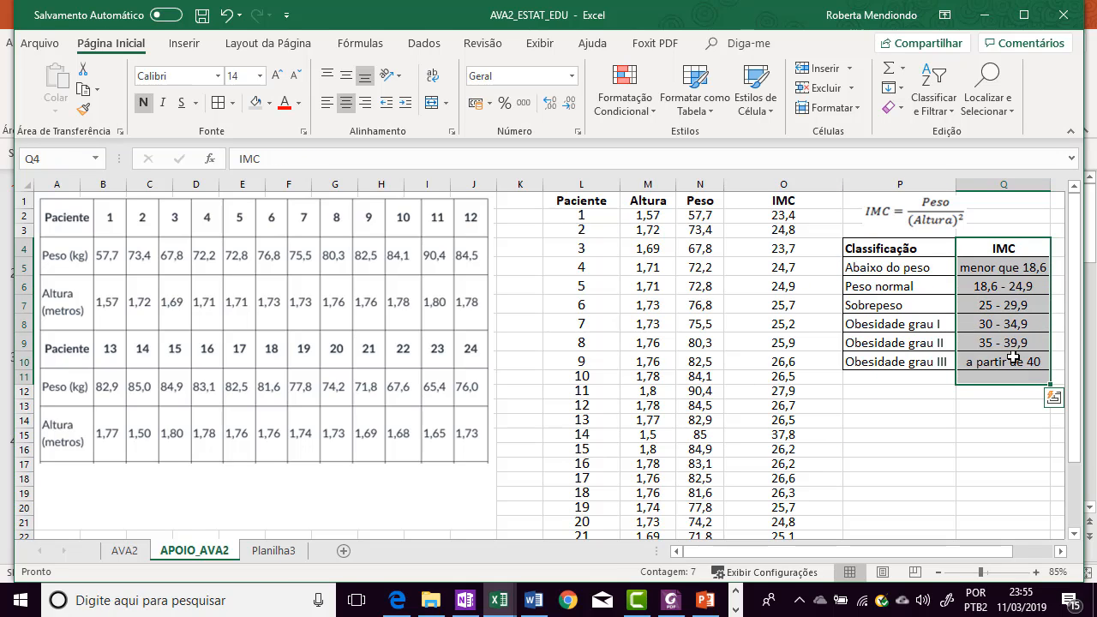
right_click(1014, 351)
left_click(901, 217)
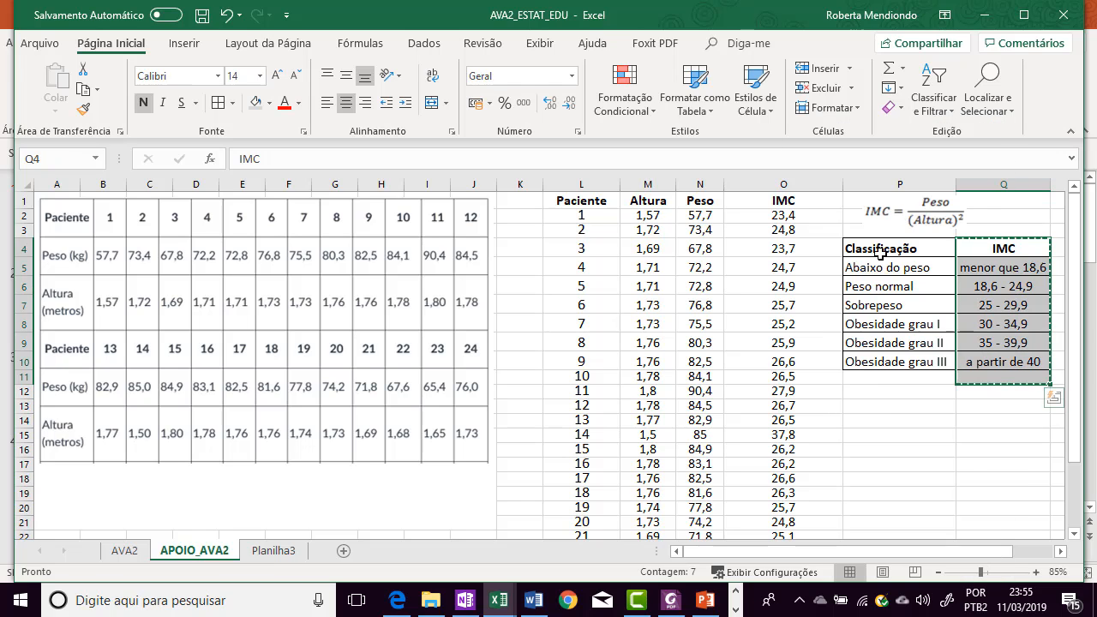
left_click(888, 405)
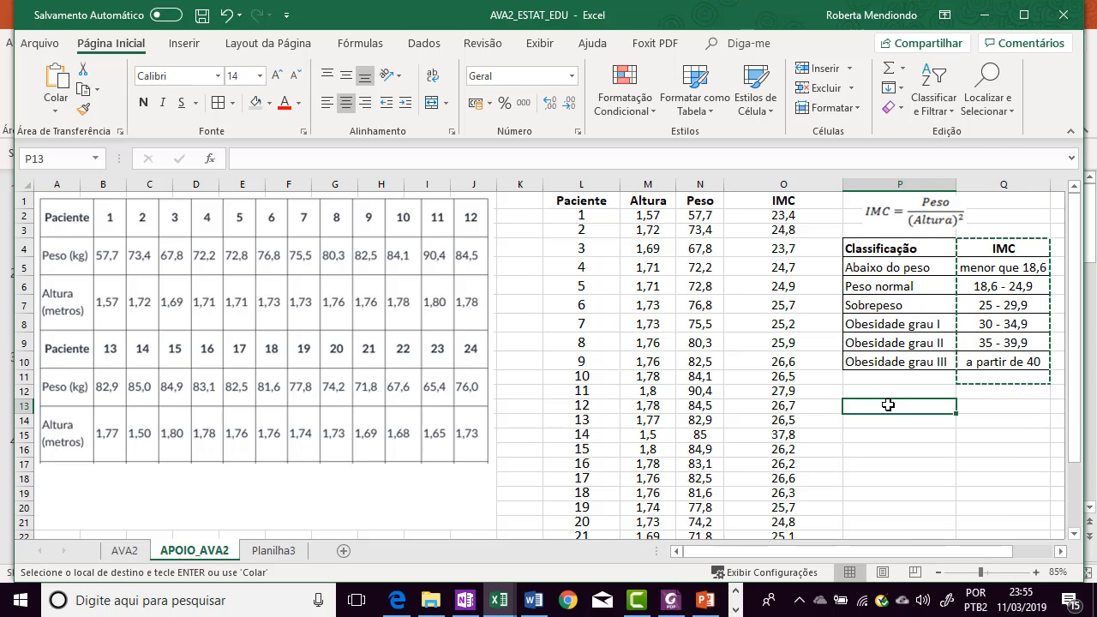
right_click(888, 404)
left_click(926, 96)
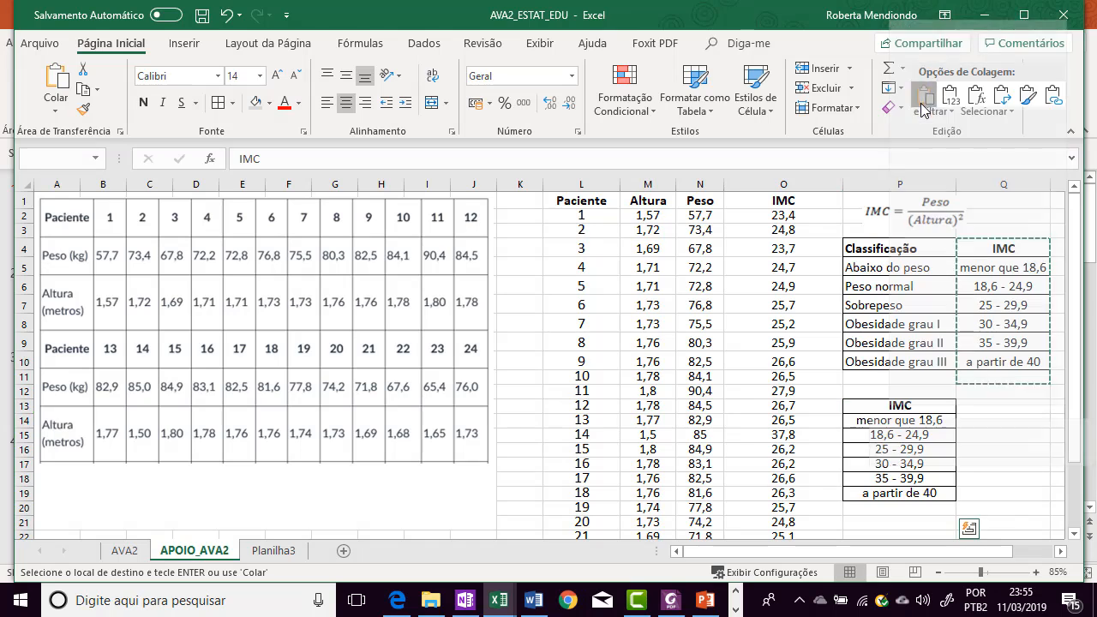
- Add the header Frequência in Q13, beside the copied IMC ranges
left_click(982, 407)
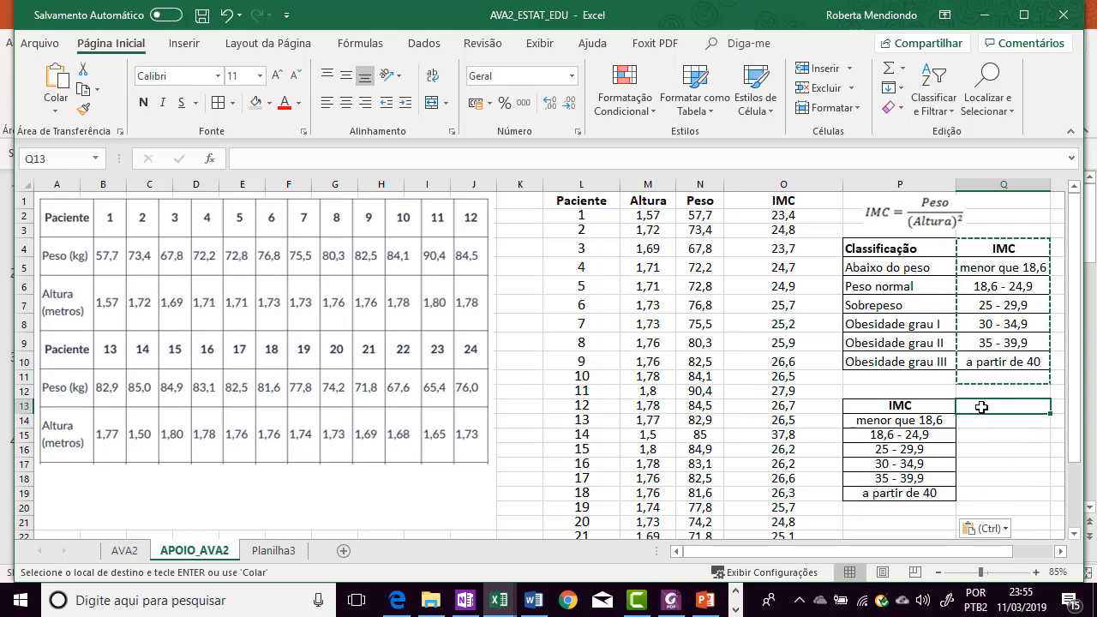
type("fR")
type("Frequência")
key("ctrl+Return")
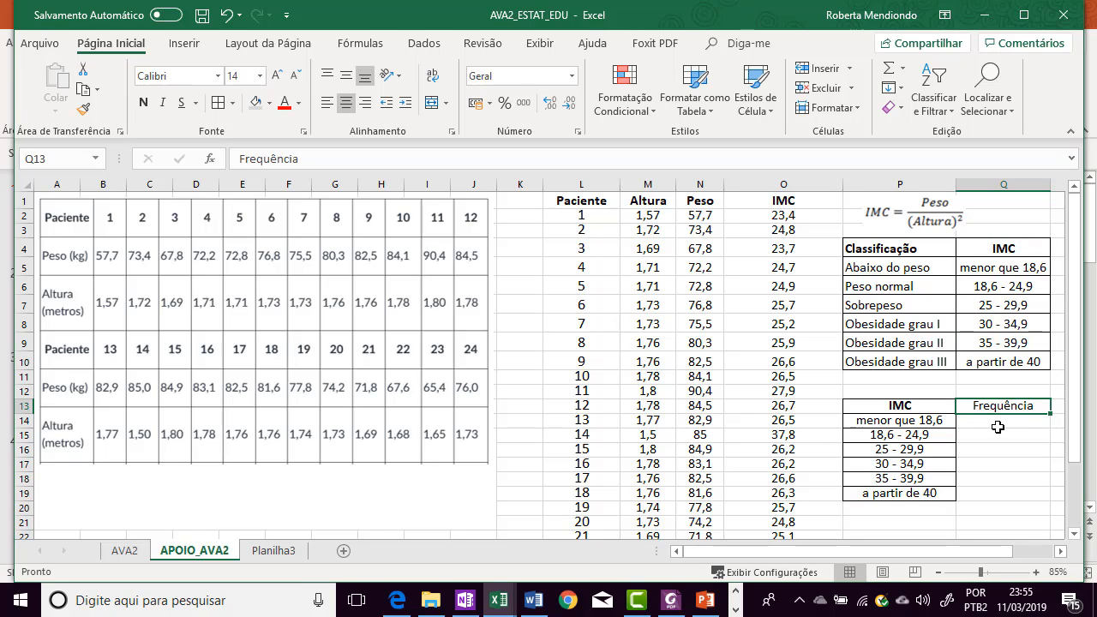
- Check the patients' IMC values in O2:O25 against the menor que 18,6 range
left_click(998, 421)
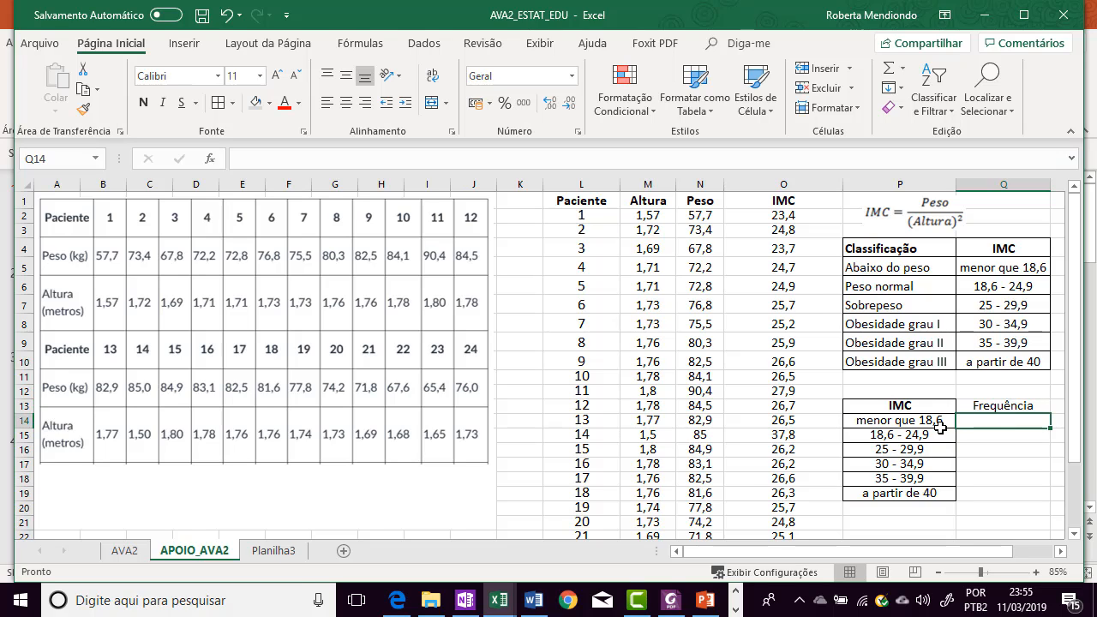
left_click(761, 219)
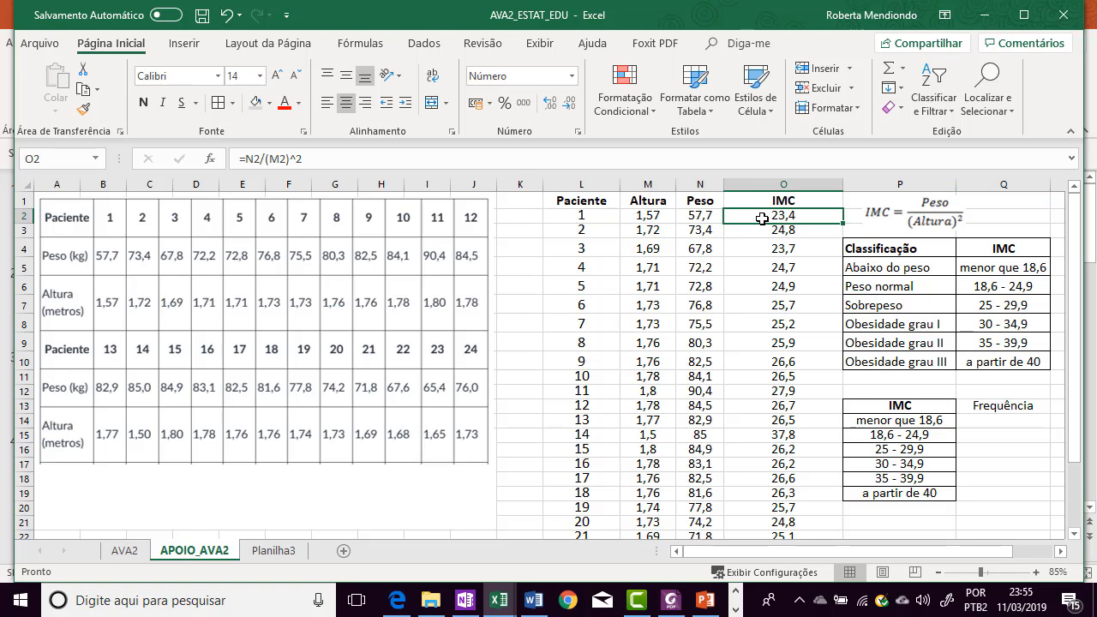
key("Down")
key("Down")
key("Down")
key("Down")
key("Down")
key("Down")
key("Down")
key("Down")
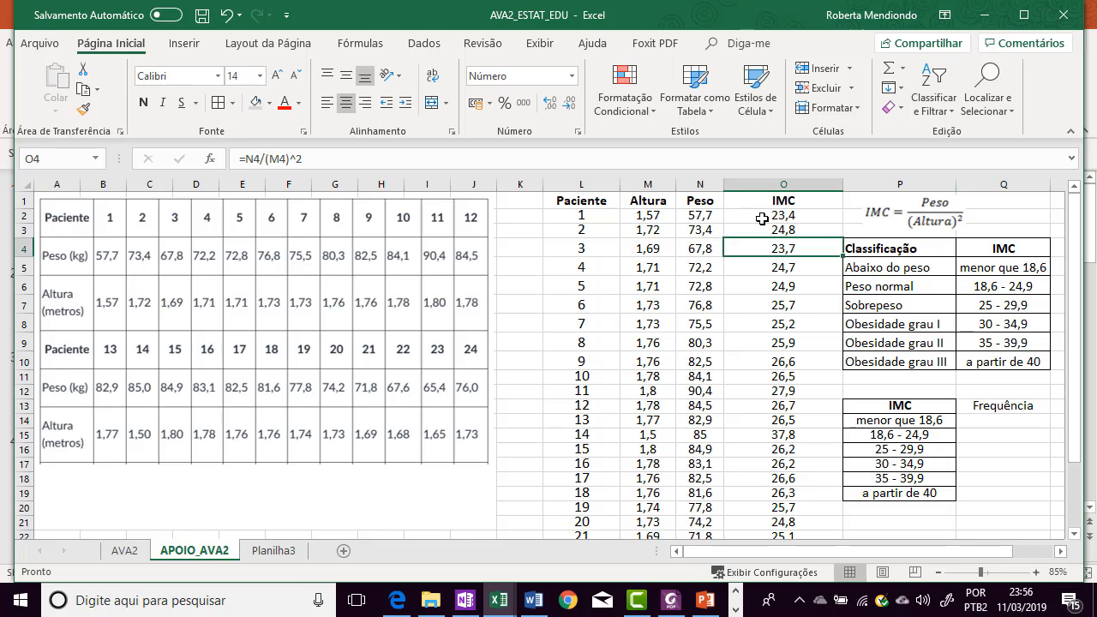
key("Down")
key("Down")
key("Down")
key("Down")
key("Down")
key("Down")
key("Down")
key("Down")
key("Down")
key("Down")
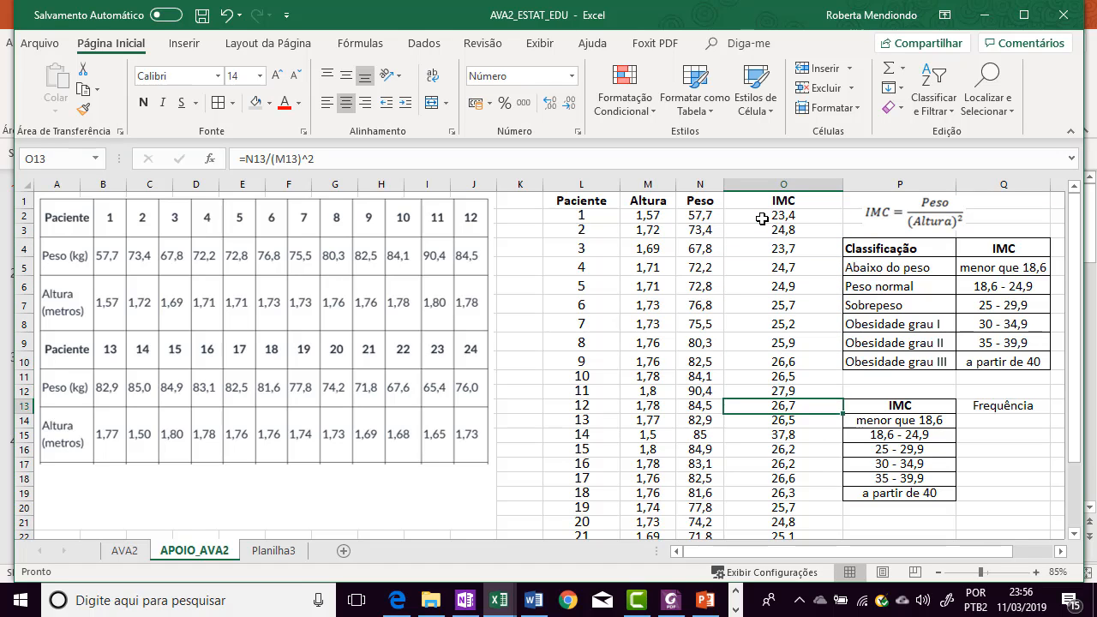
key("Down")
key("Down")
key("Down")
key("Down")
key("Down")
key("Down")
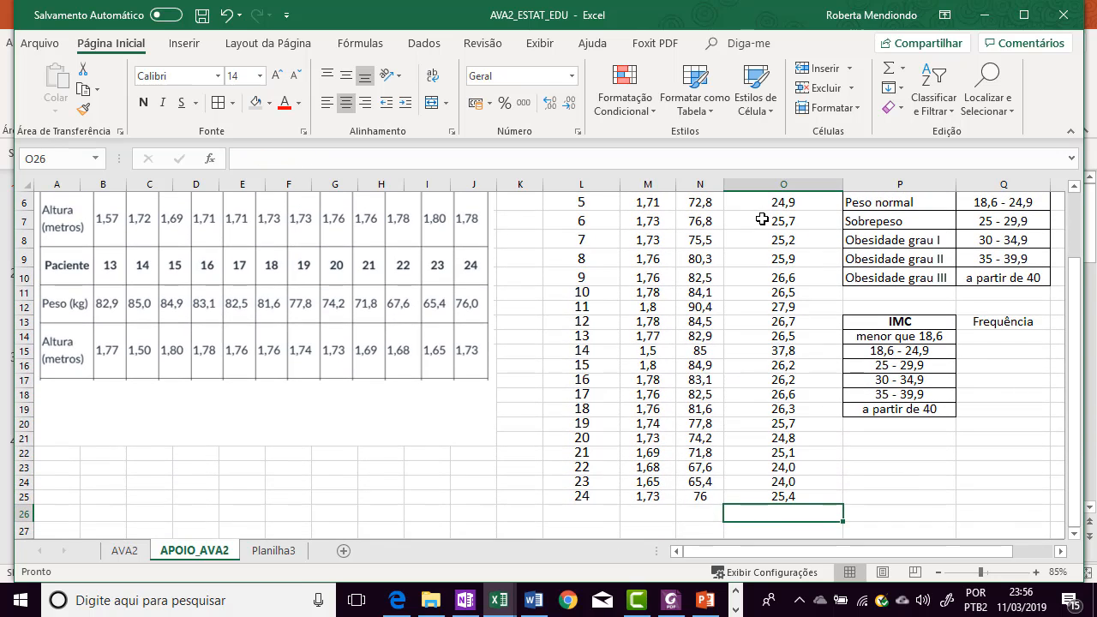
- Enter 0 in Q14 as the frequency of the menor que 18,6 range
left_click(998, 340)
type("0")
key("Return")
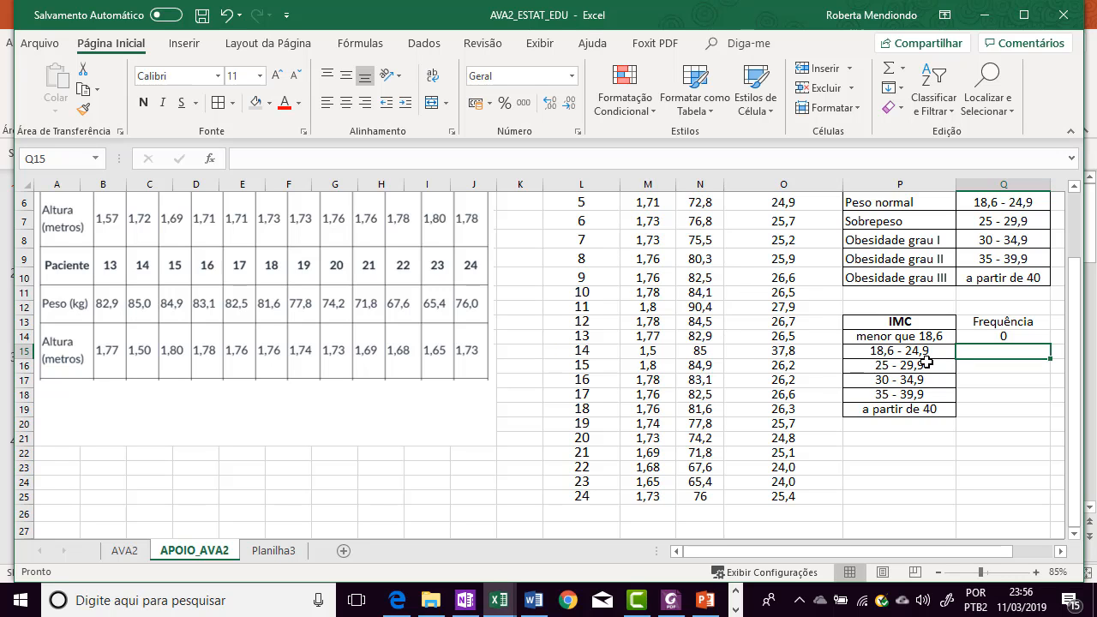
- Count the patients in the IMC column whose values fall in the 18,6 - 24,9 range
scroll(929, 370, "up", 2)
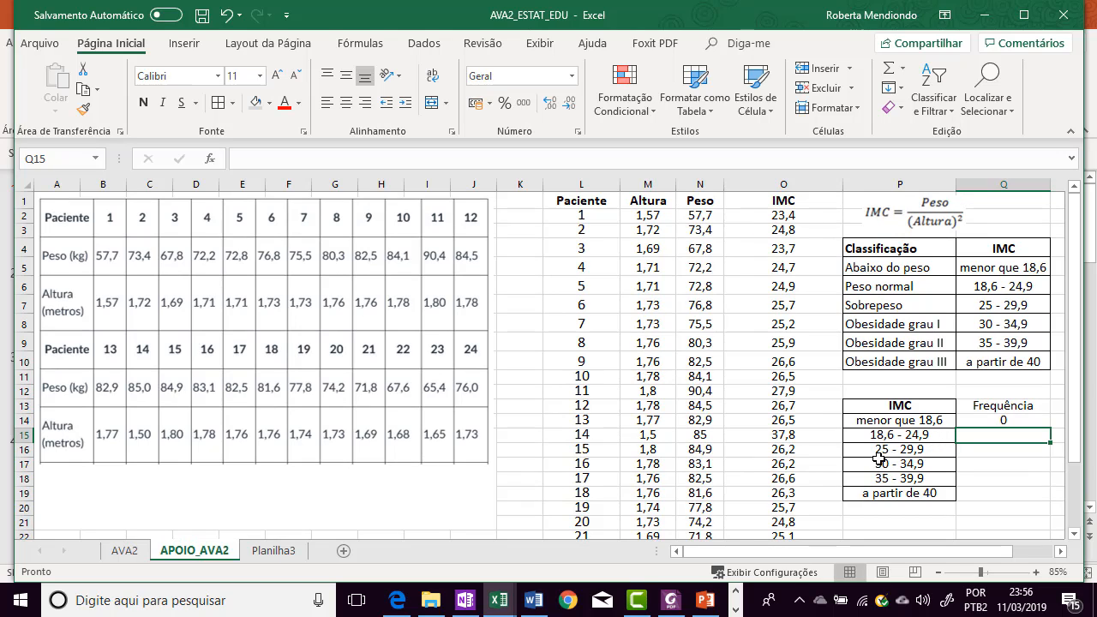
left_click(795, 218)
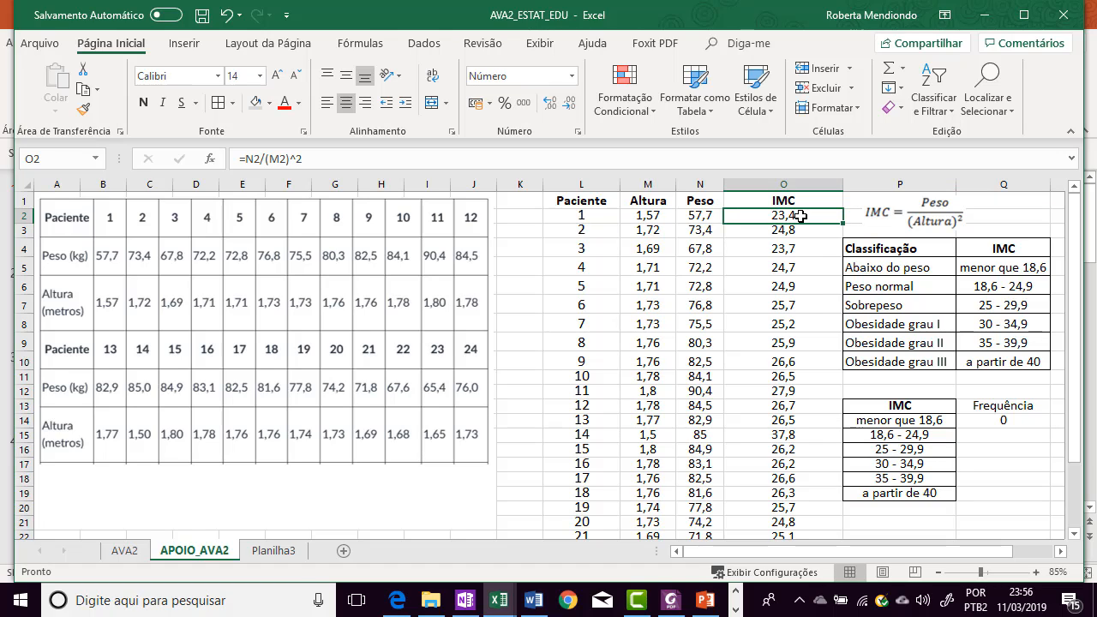
left_click(813, 230)
left_click(809, 248)
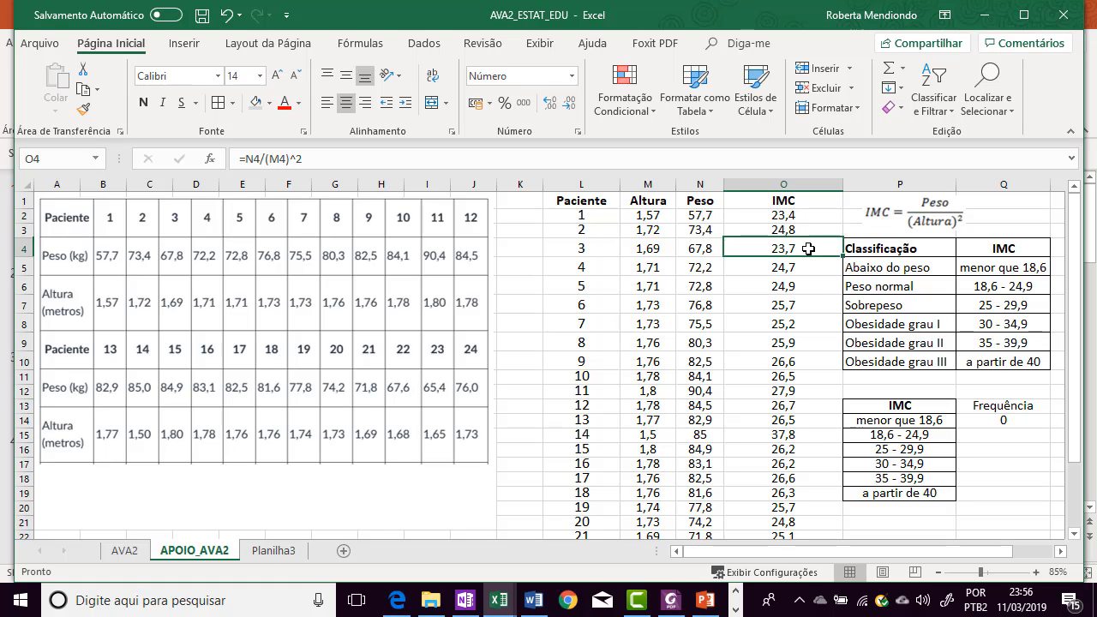
left_click(812, 269)
left_click(812, 287)
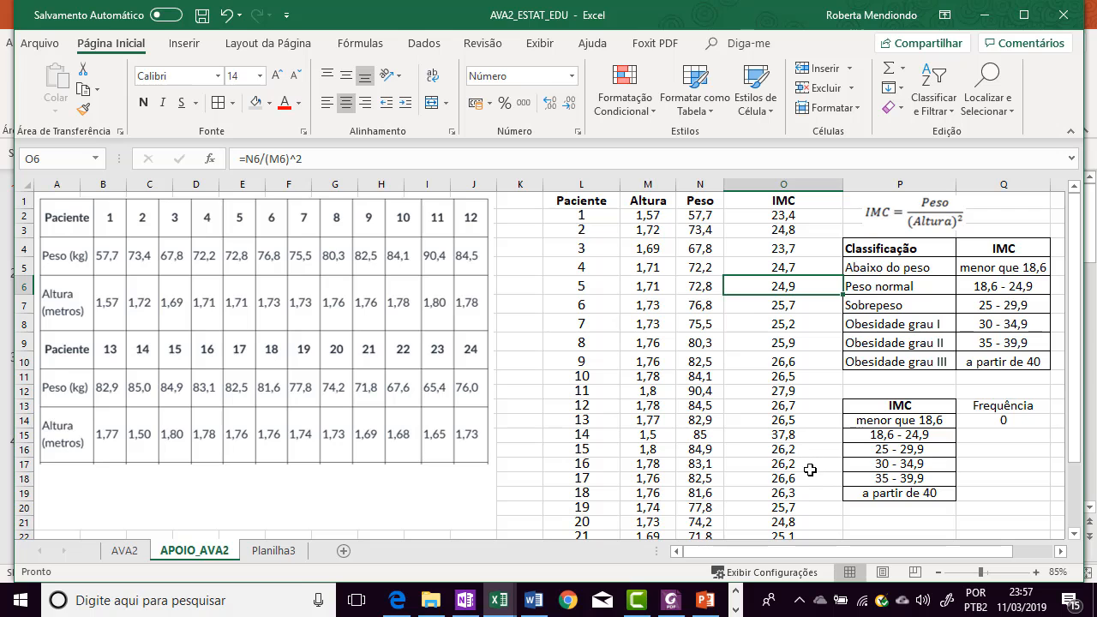
left_click(811, 522)
scroll(810, 522, "down", 2)
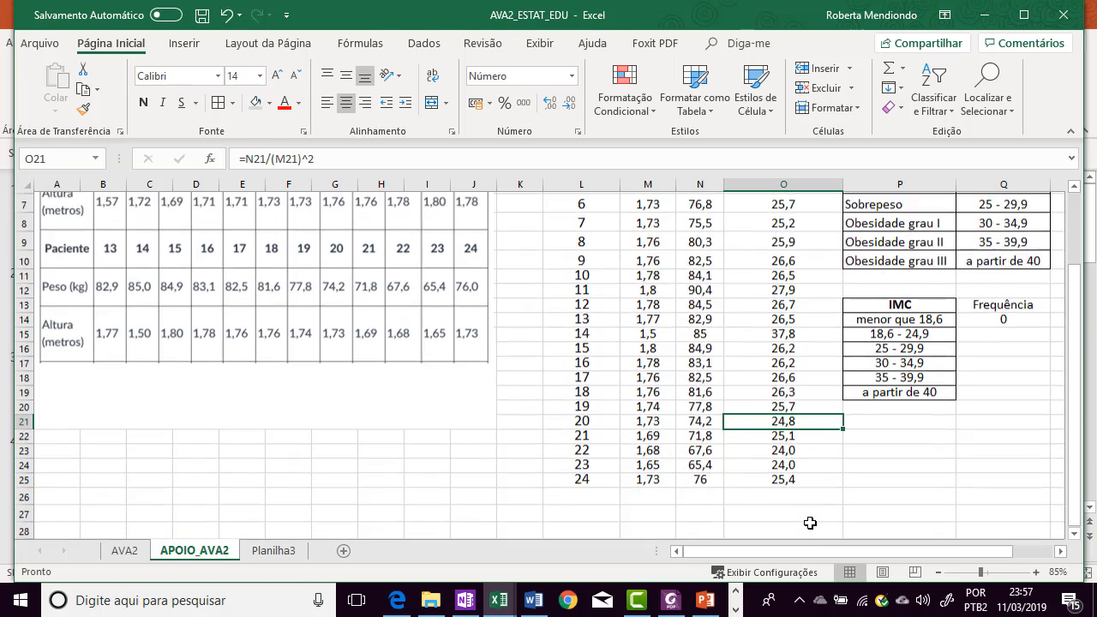
left_click(816, 452)
left_click(817, 477)
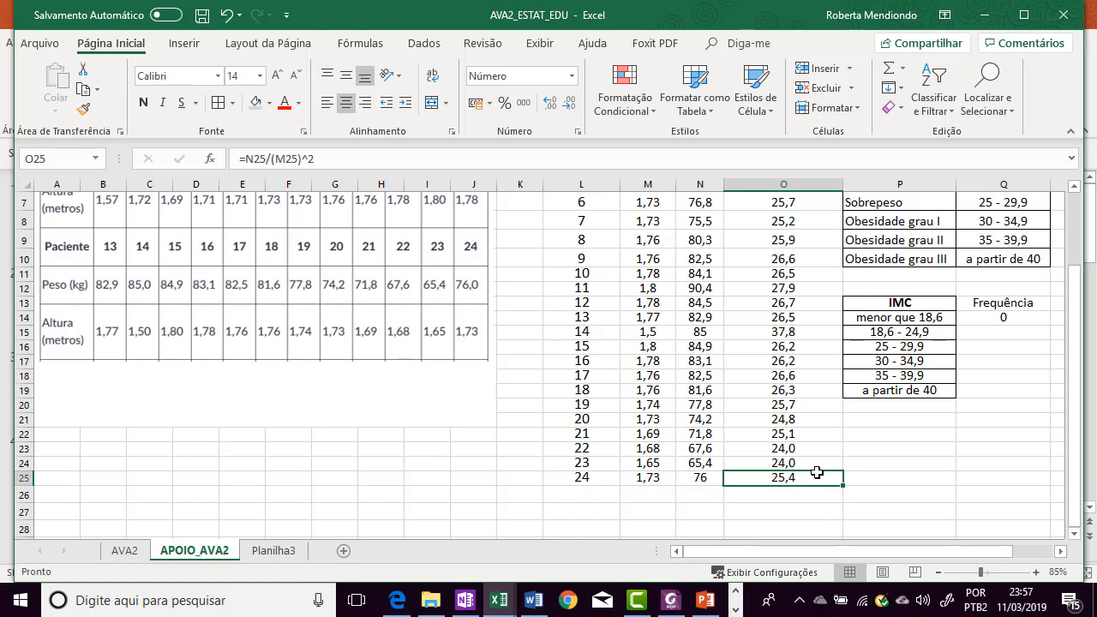
left_click(817, 468)
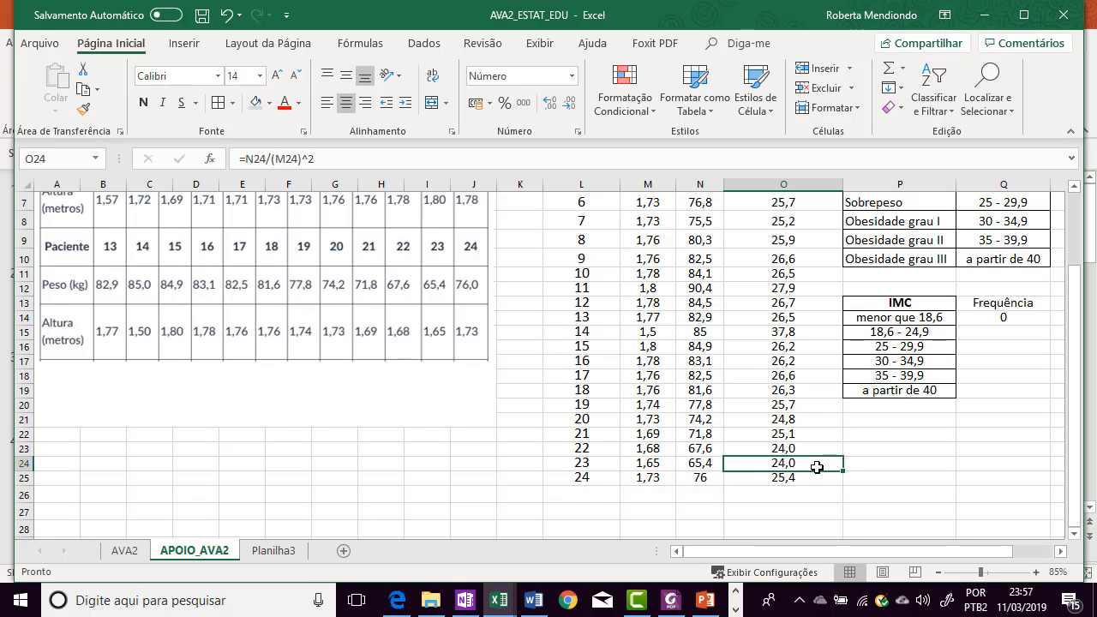
- Enter 8 in Q15 as the frequency of the 18,6 - 24,9 range
left_click(984, 338)
type("8")
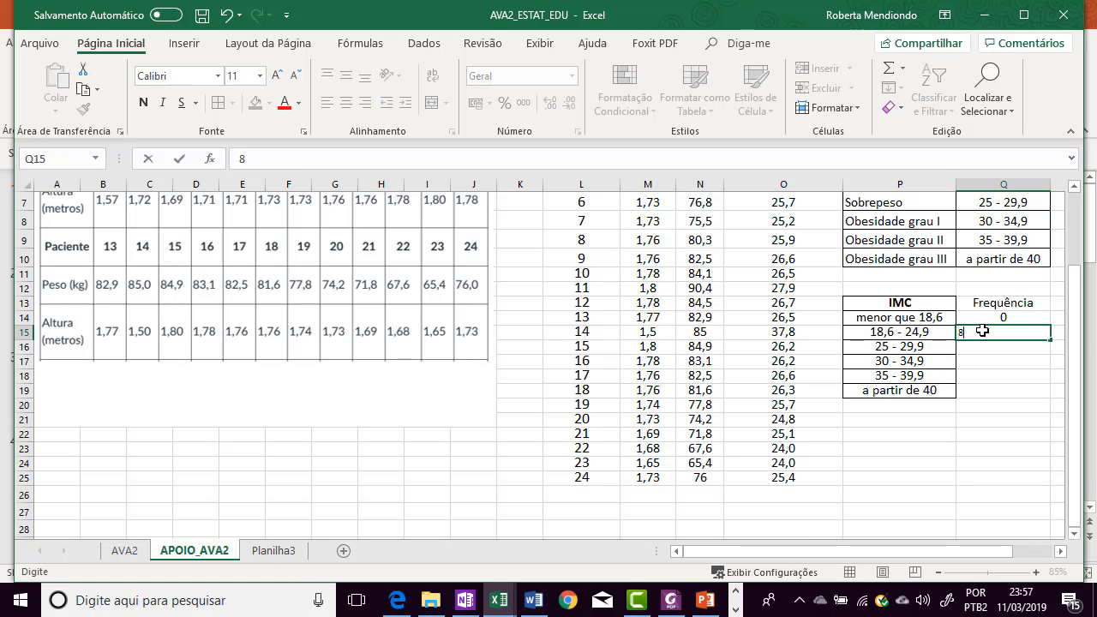
key("Return")
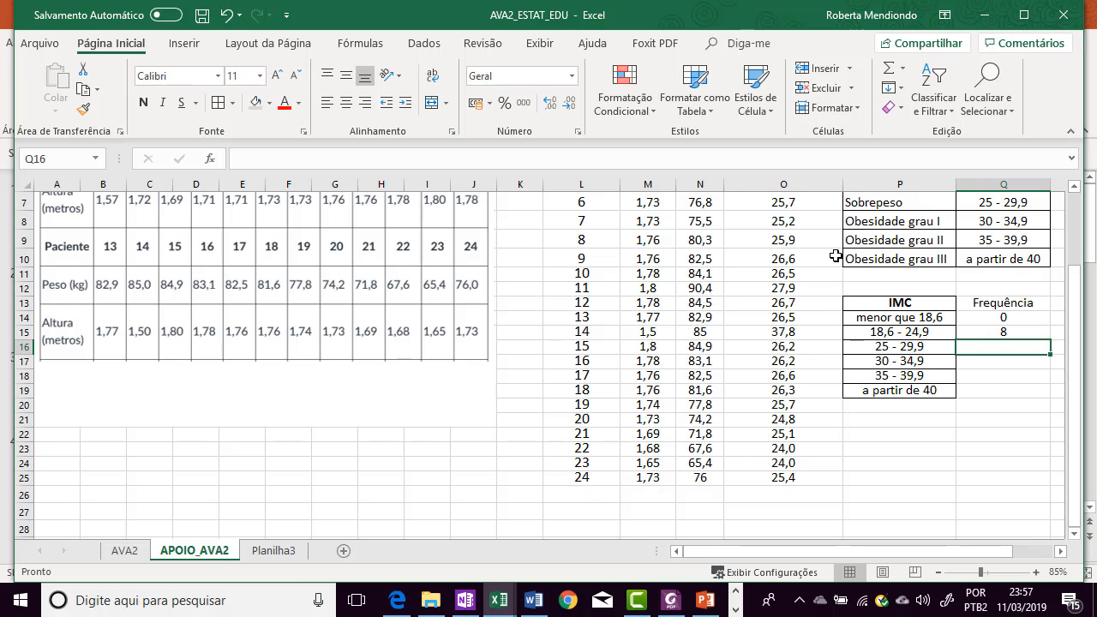
- Count the patients in the IMC column whose values fall in the 25 - 29,9 range
scroll(836, 255, "up", 2)
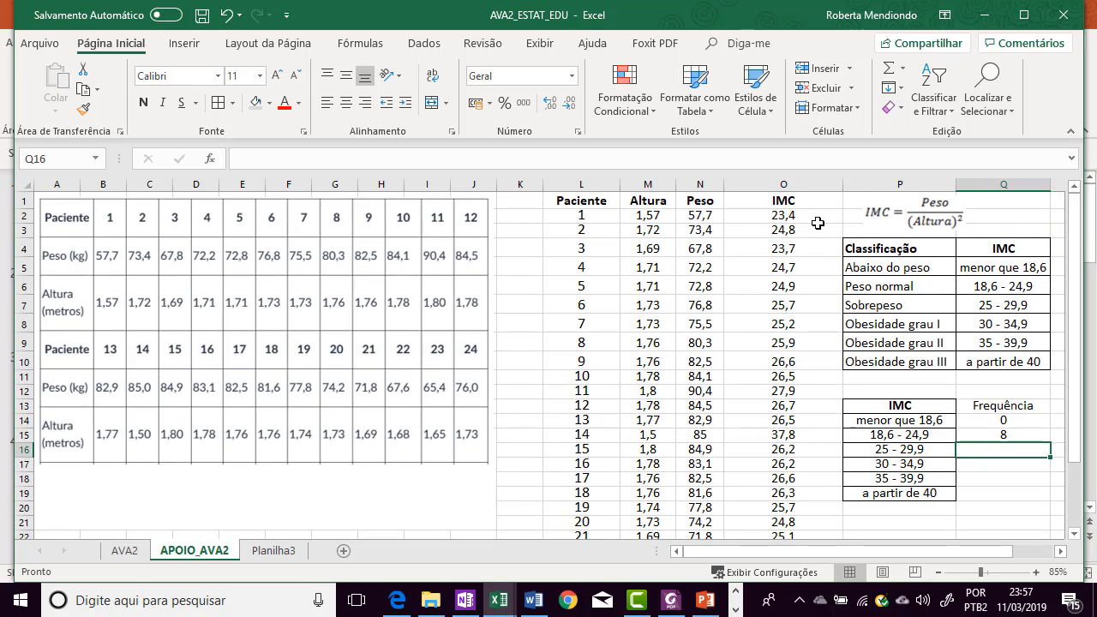
left_click(803, 307)
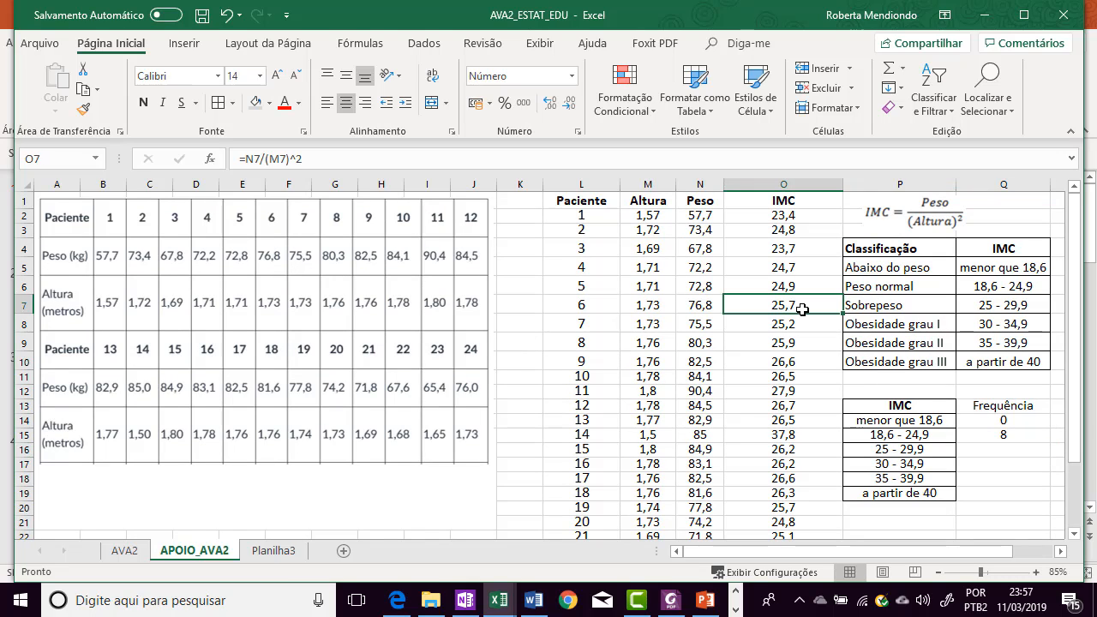
left_click(805, 323)
left_click(815, 347)
left_click(812, 361)
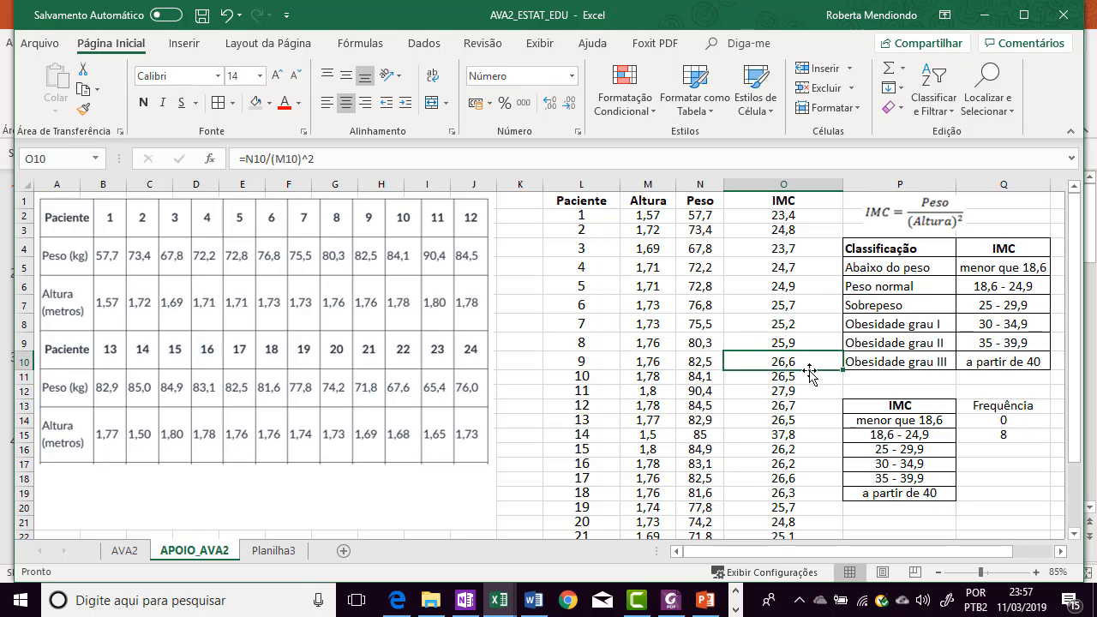
left_click(811, 378)
left_click(811, 394)
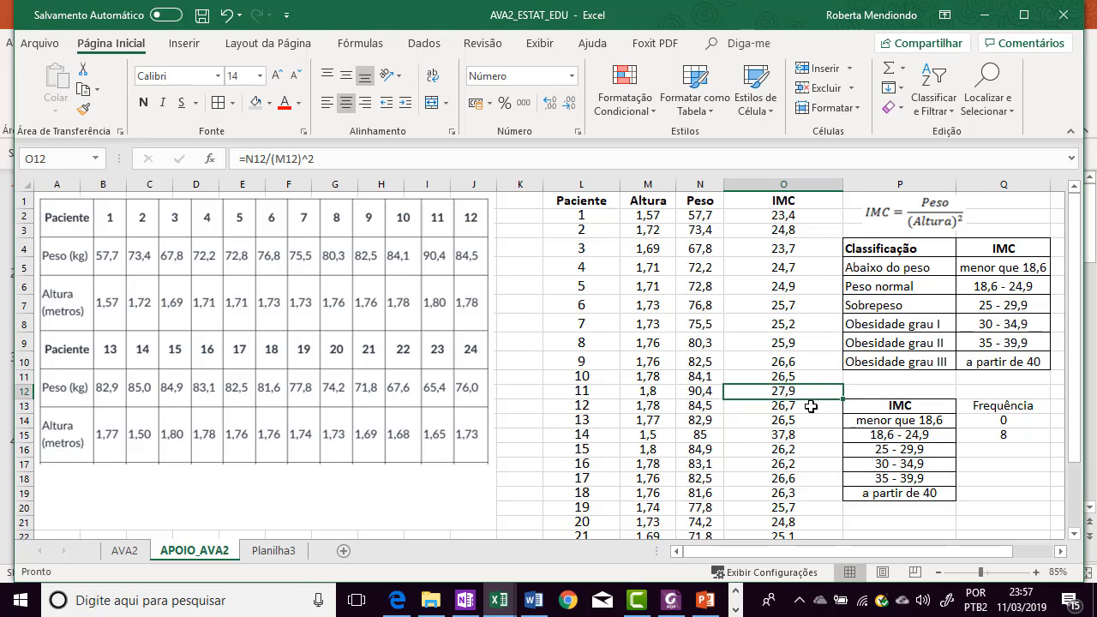
left_click(811, 409)
left_click(811, 420)
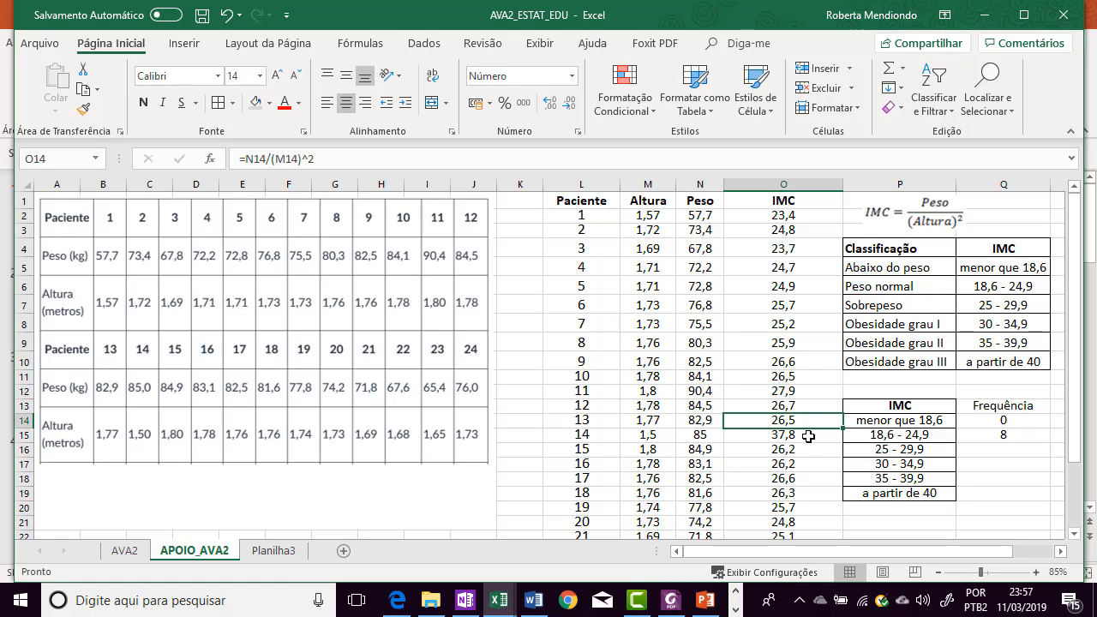
left_click(811, 451)
left_click(811, 466)
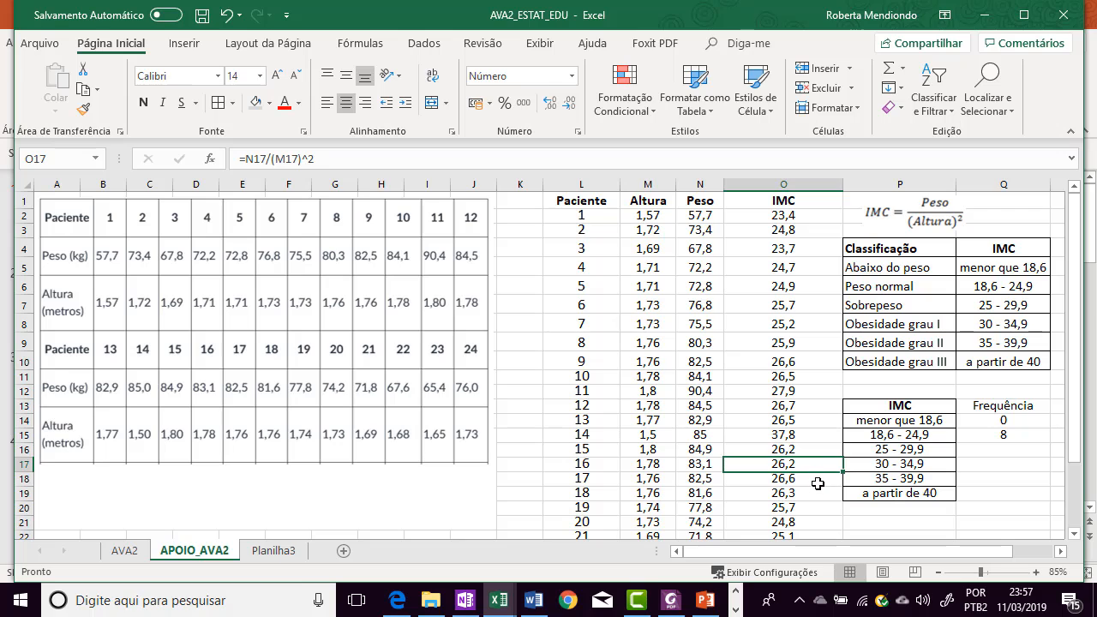
left_click(819, 480)
left_click(818, 494)
left_click(816, 508)
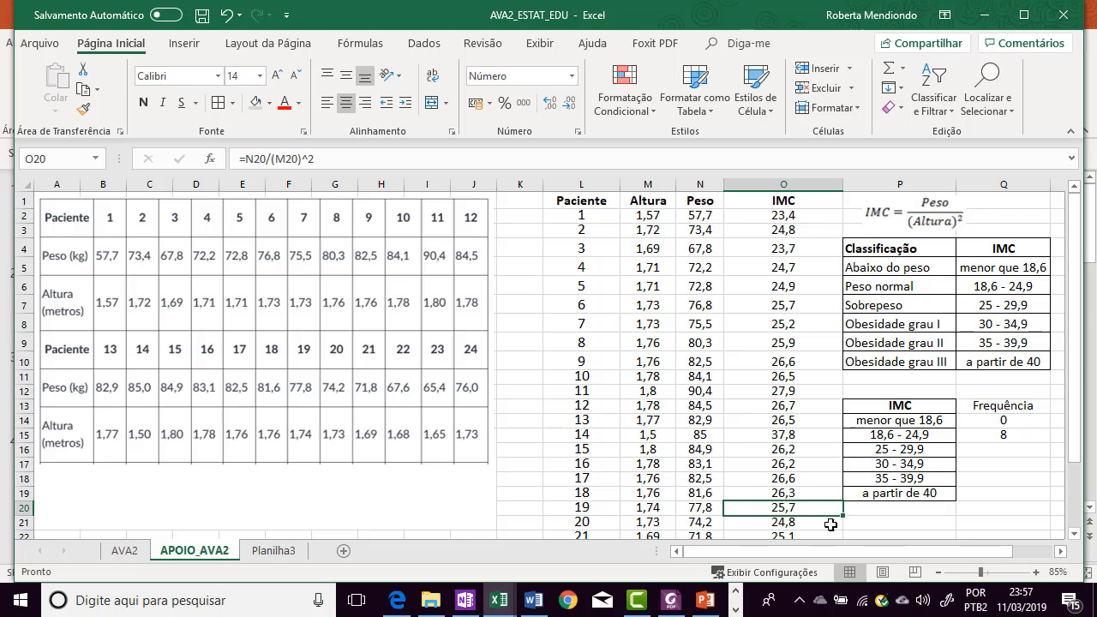
scroll(836, 519, "down", 2)
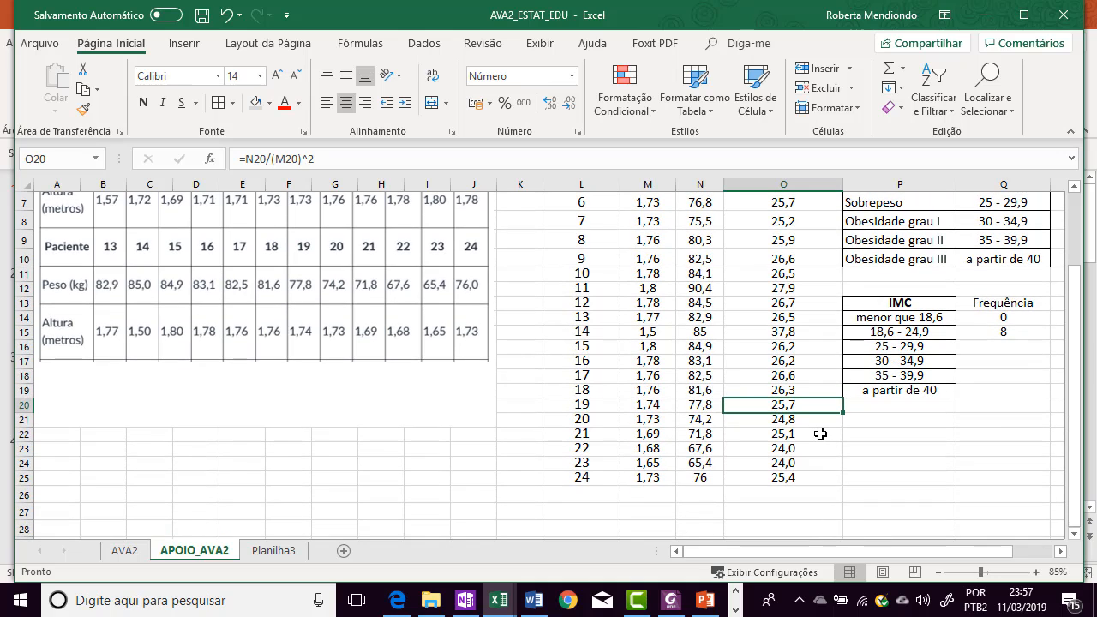
left_click(821, 434)
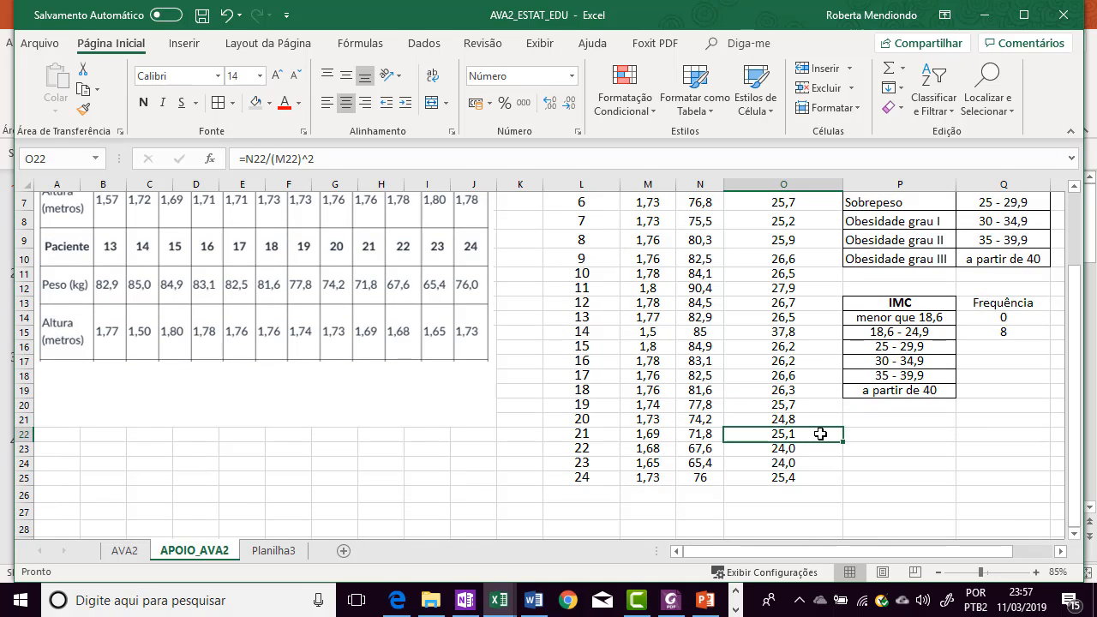
- Enter 15 in Q16 as the frequency of the 25 - 29,9 range
left_click(1021, 348)
type("15")
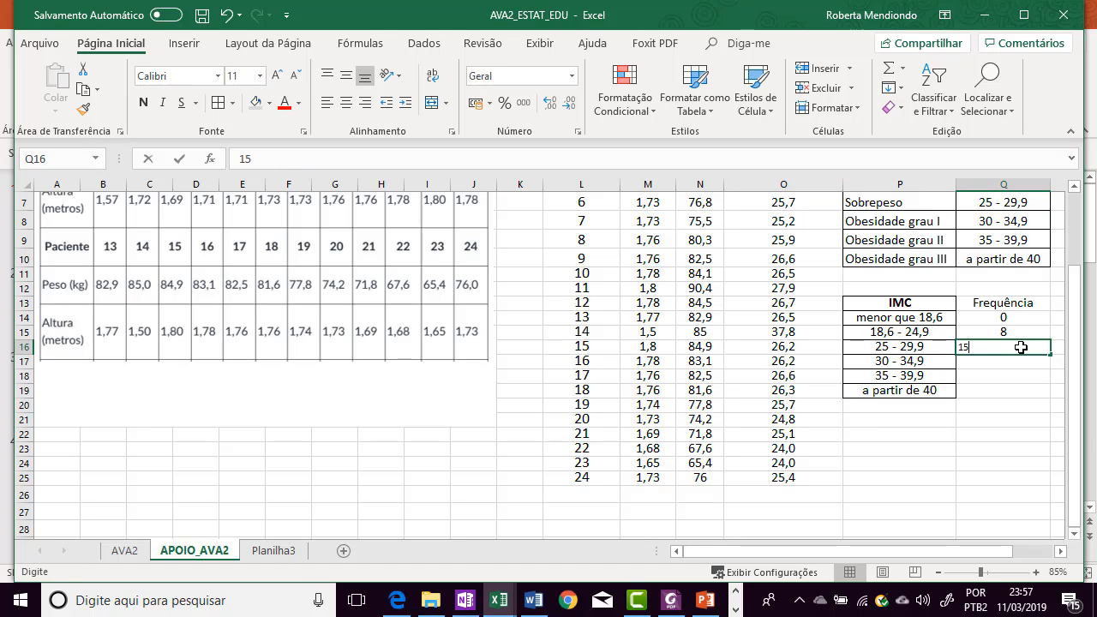
left_click(1010, 370)
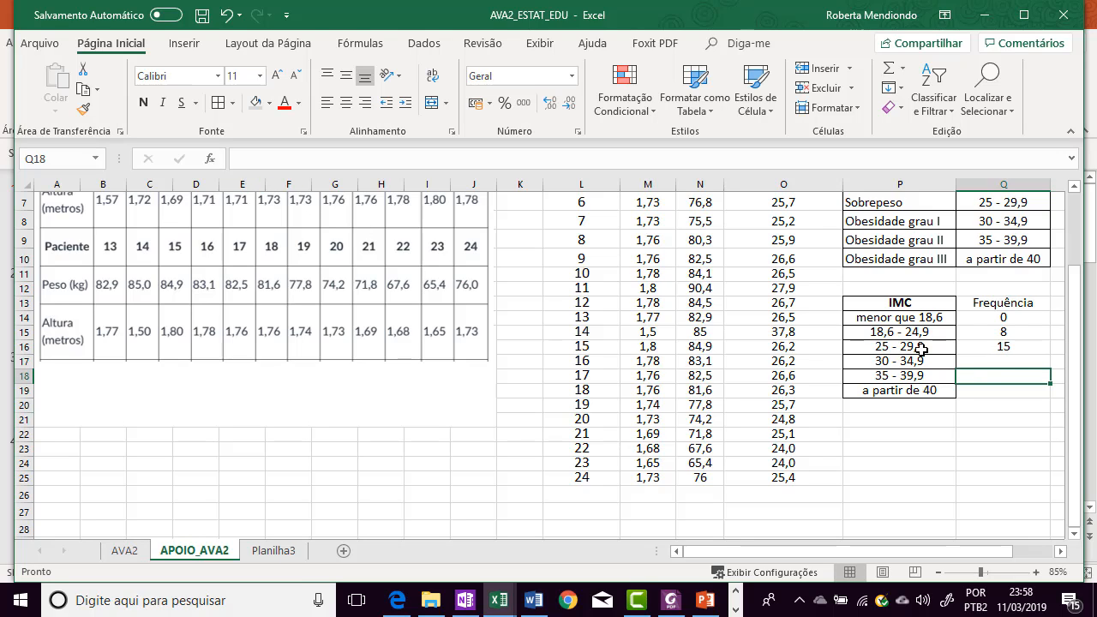
- Go through the IMC values in O2:O25 looking for patients in the 30 - 34,9 range
left_click(891, 362)
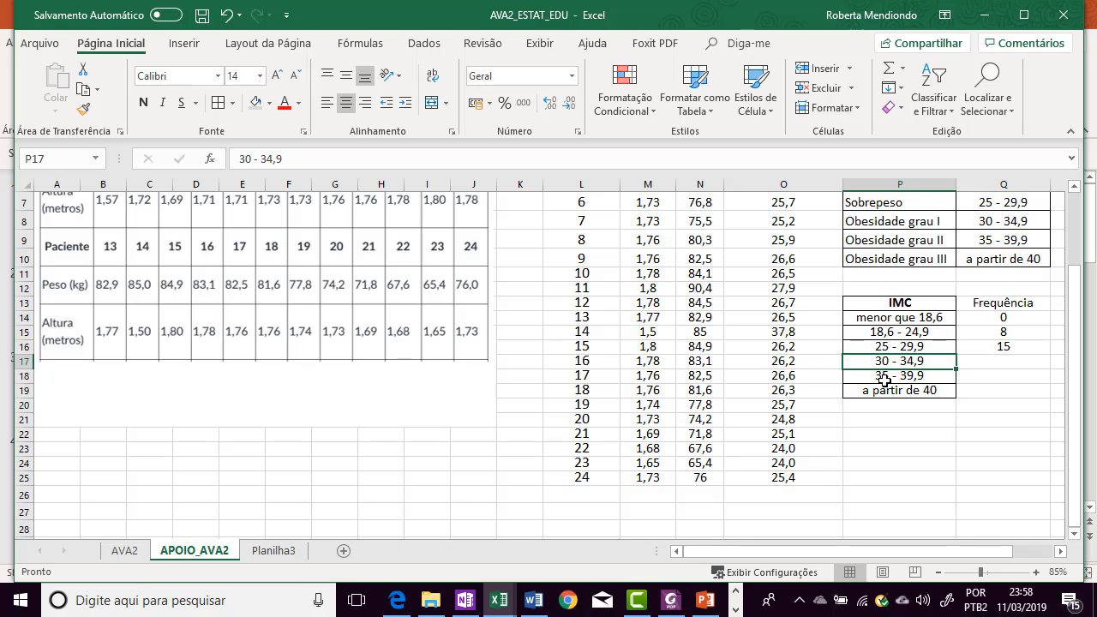
scroll(701, 244, "up", 2)
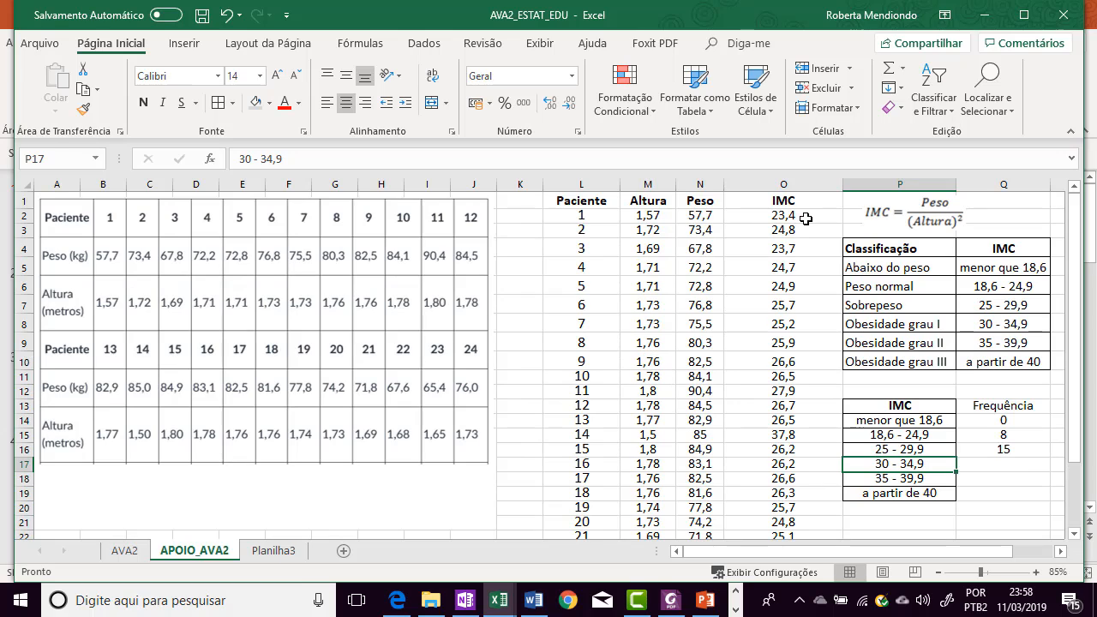
left_click(806, 217)
key("Down")
key("Down")
key("Down")
key("Down")
key("Down")
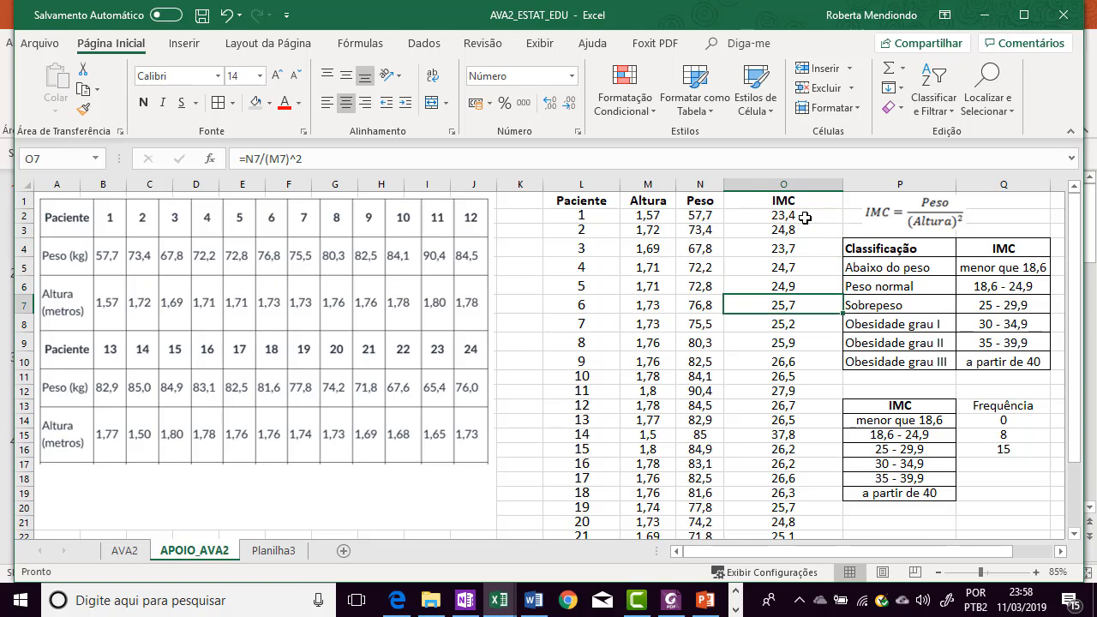
key("Down")
key("Down")
key("Down")
key("Down")
key("Down")
key("Down")
key("Down")
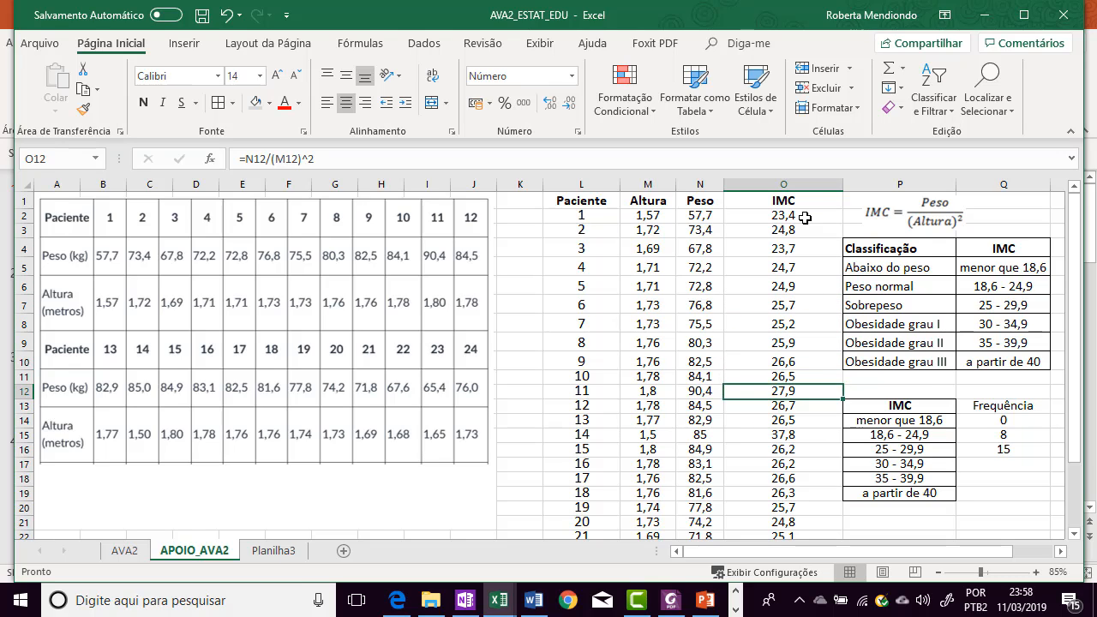
key("Down")
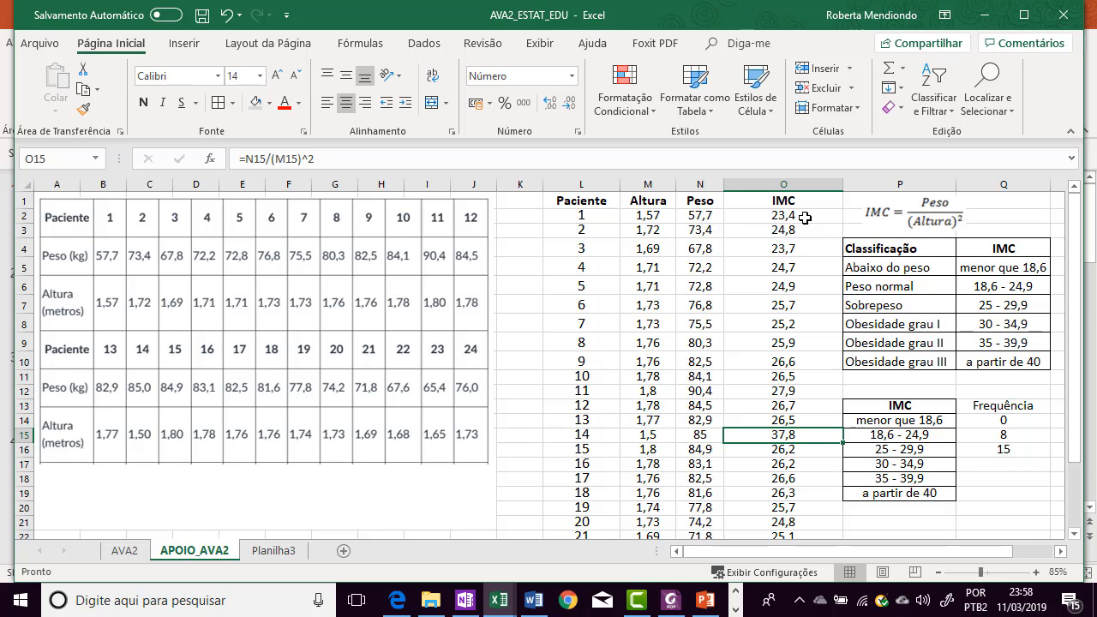
key("Down")
key("Down")
key("Down")
key("Down")
key("Down")
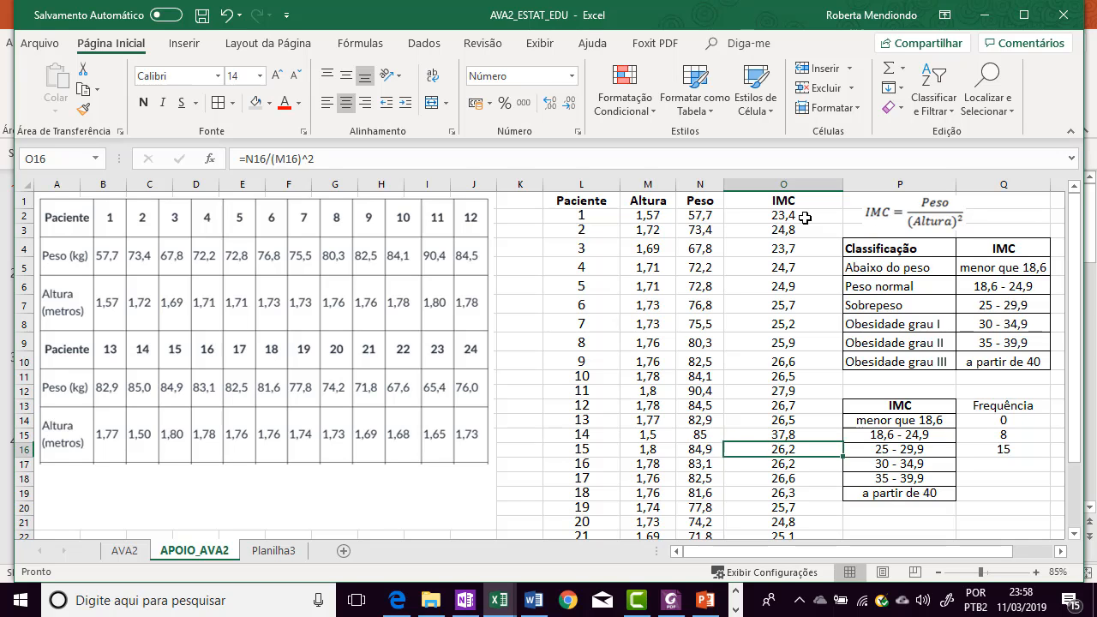
key("Down")
key("Down")
key("Down")
key("Down")
key("Down")
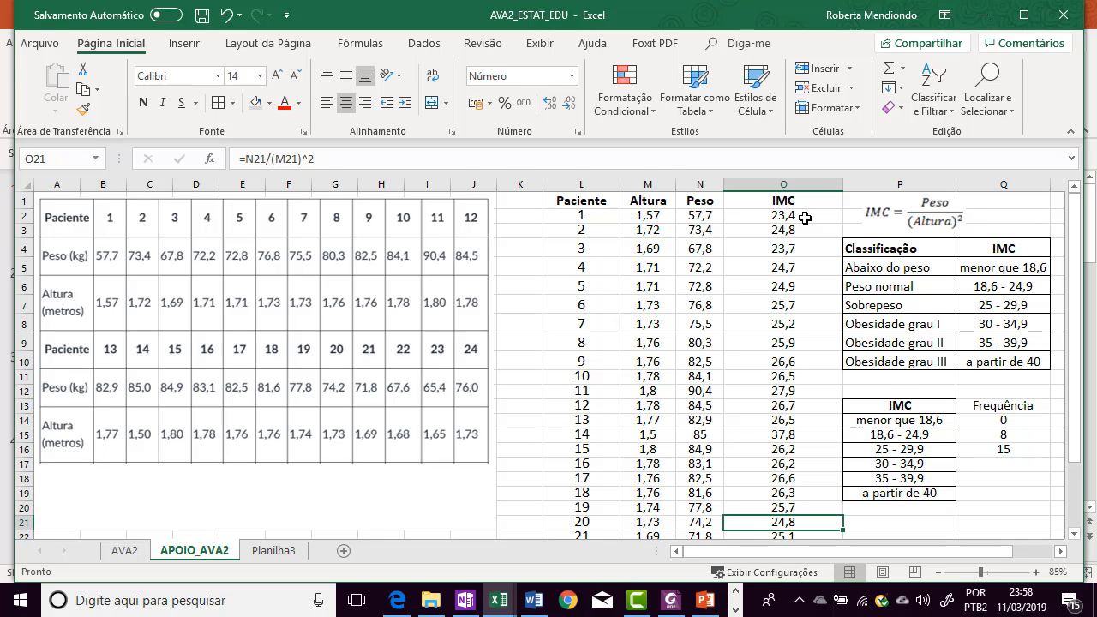
key("Down")
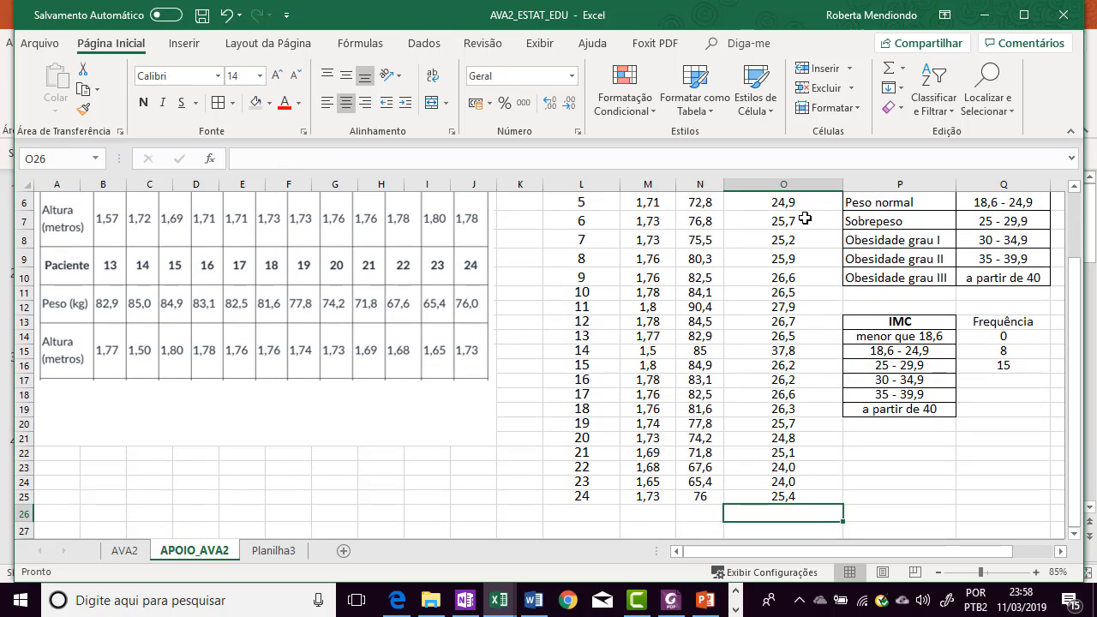
- Enter 0 in Q17 as the frequency of the 30 - 34,9 range
left_click(992, 377)
type("0")
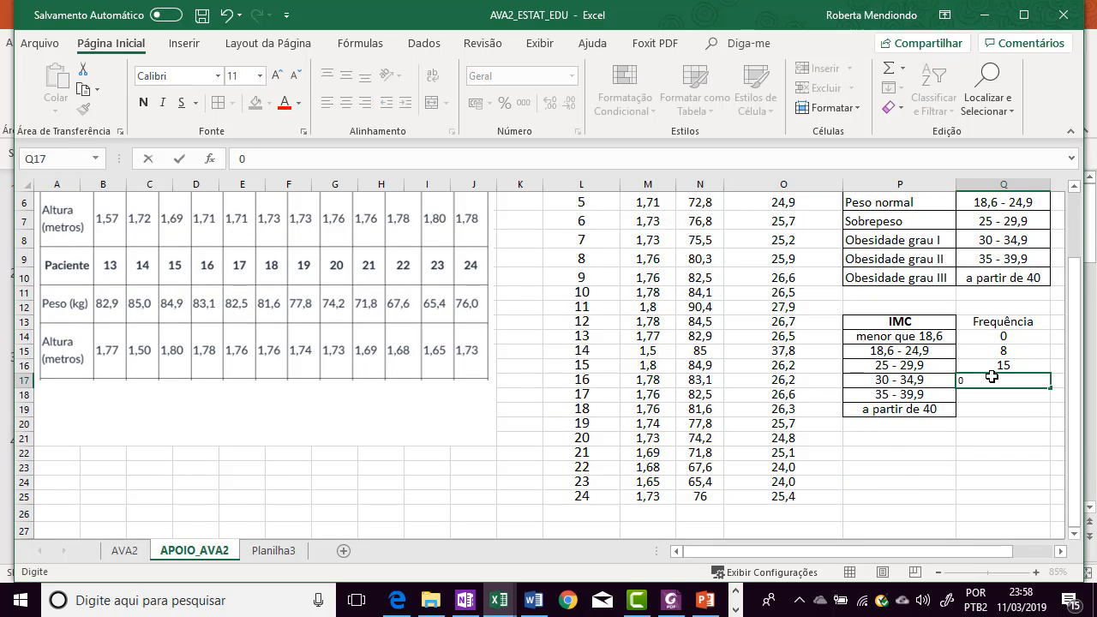
left_click(1019, 402)
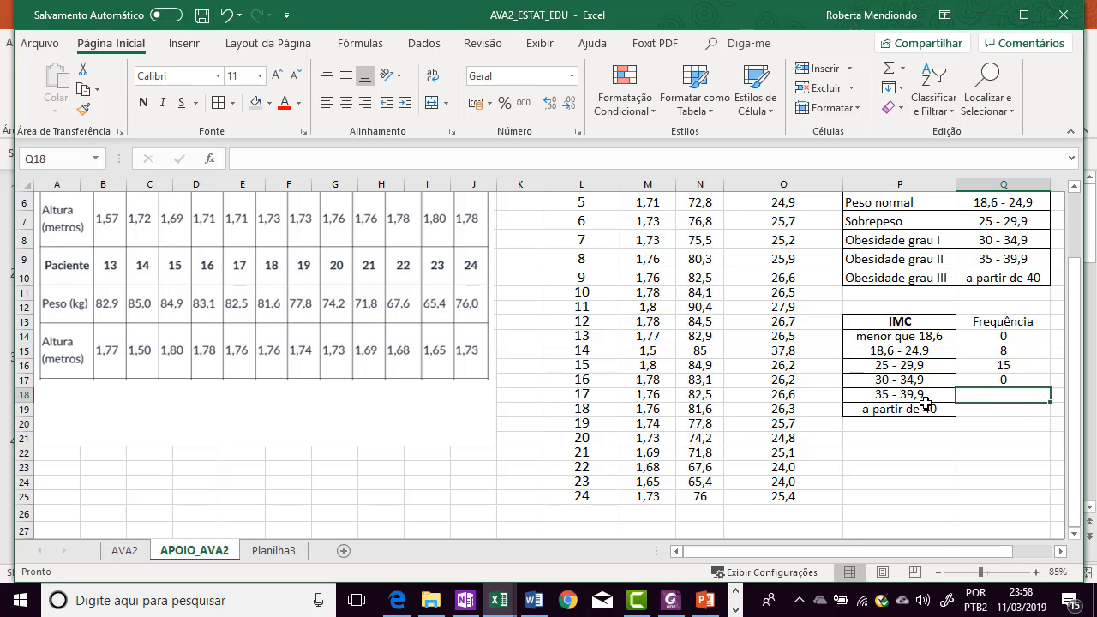
- Go through the IMC values in column O looking for patients in the 35 - 39,9 range
scroll(799, 351, "up", 2)
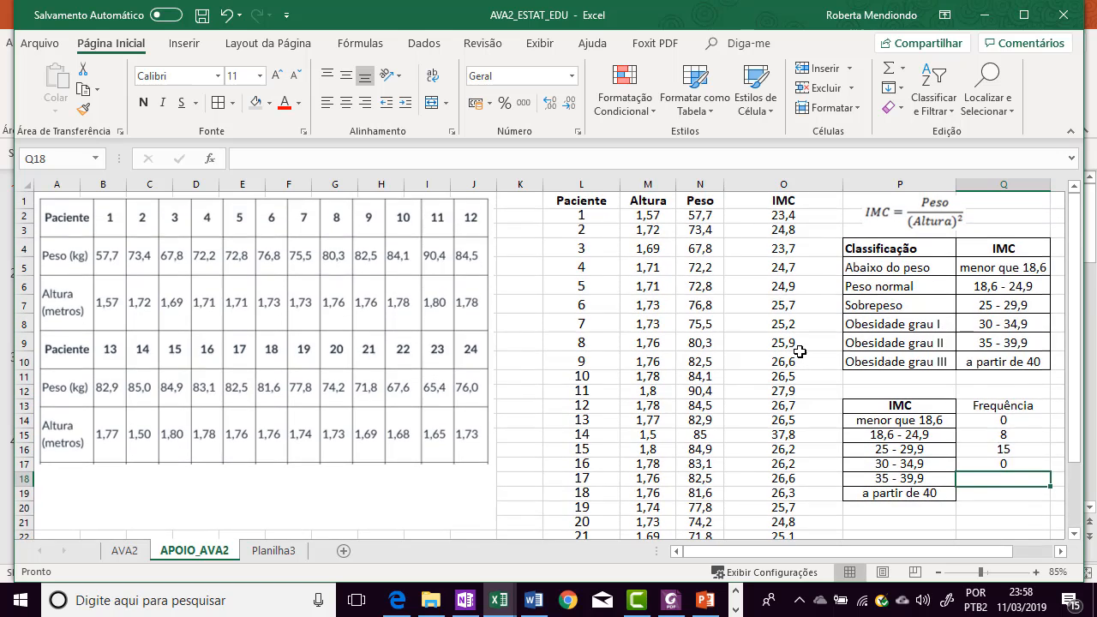
scroll(800, 352, "down", 1)
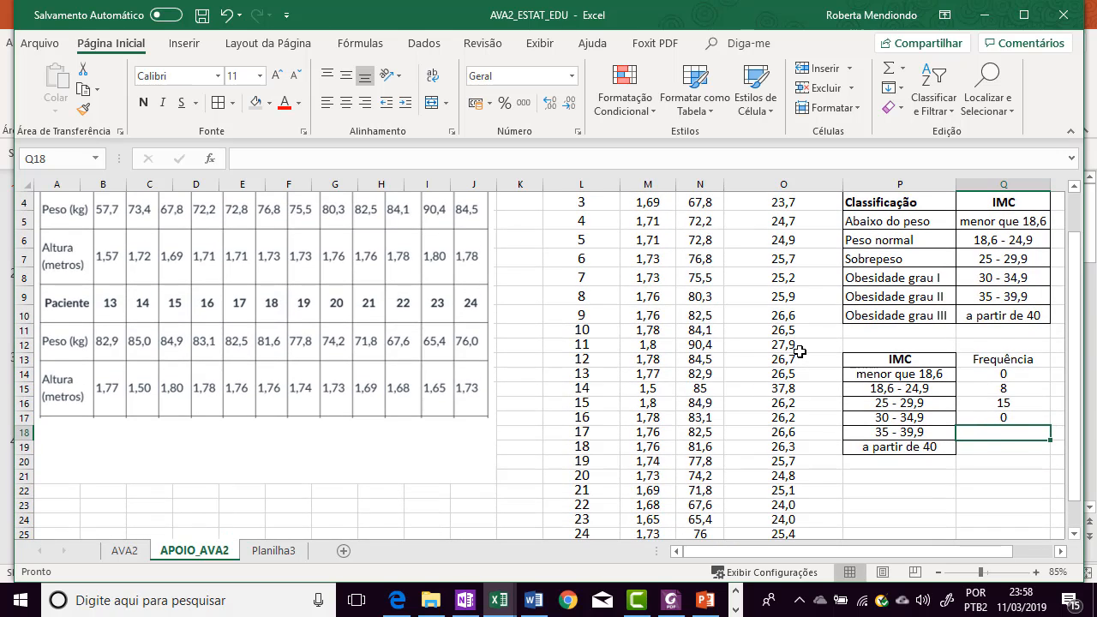
scroll(799, 352, "down", 1)
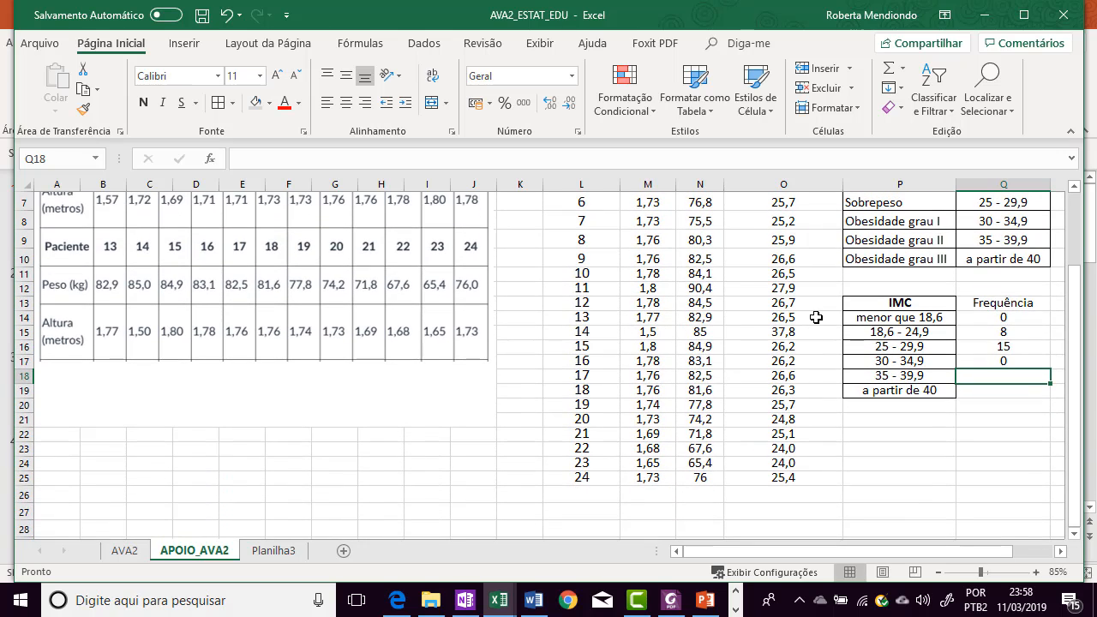
left_click(796, 337)
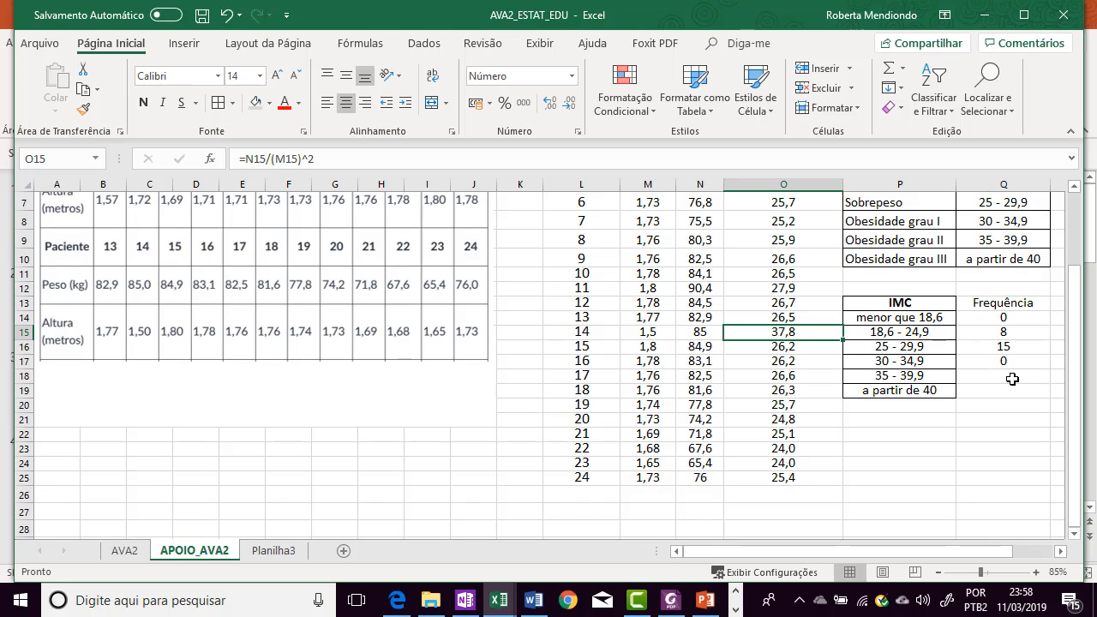
key("Down")
key("Down")
key("Down")
key("Down")
key("Down")
key("Down")
key("Down")
key("Down")
key("Down")
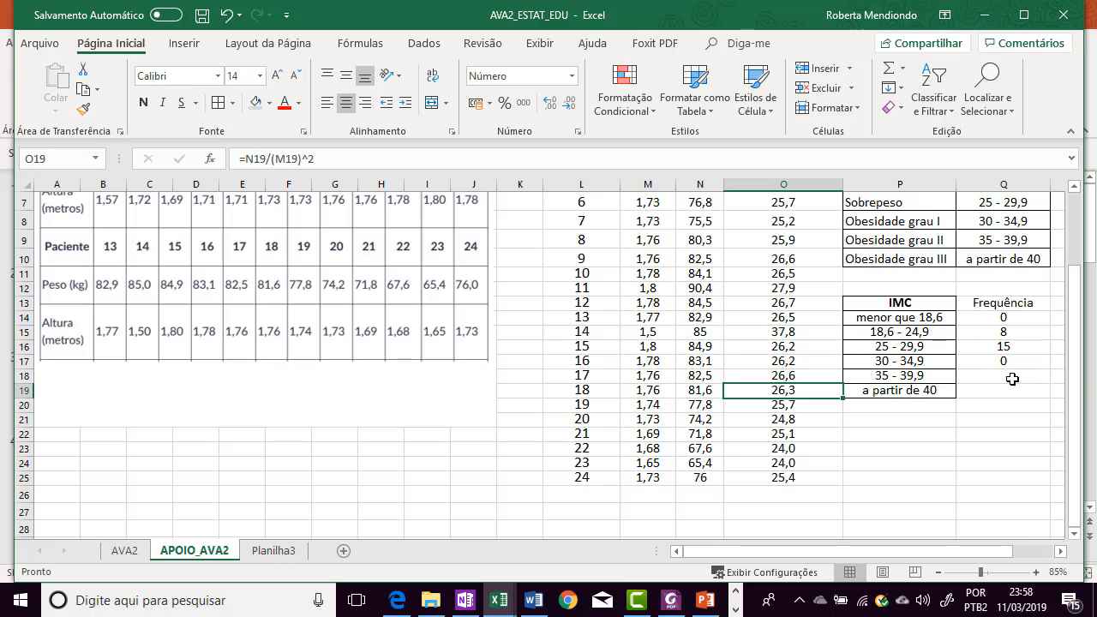
key("Down")
key("Up")
key("Up")
key("Up")
key("Up")
key("Up")
key("Up")
key("Up")
key("Up")
key("Up")
key("Up")
key("Up")
key("Up")
key("Up")
key("Up")
key("Up")
key("Up")
key("Up")
key("Up")
key("Up")
key("Up")
key("Up")
key("Up")
key("Up")
key("Up")
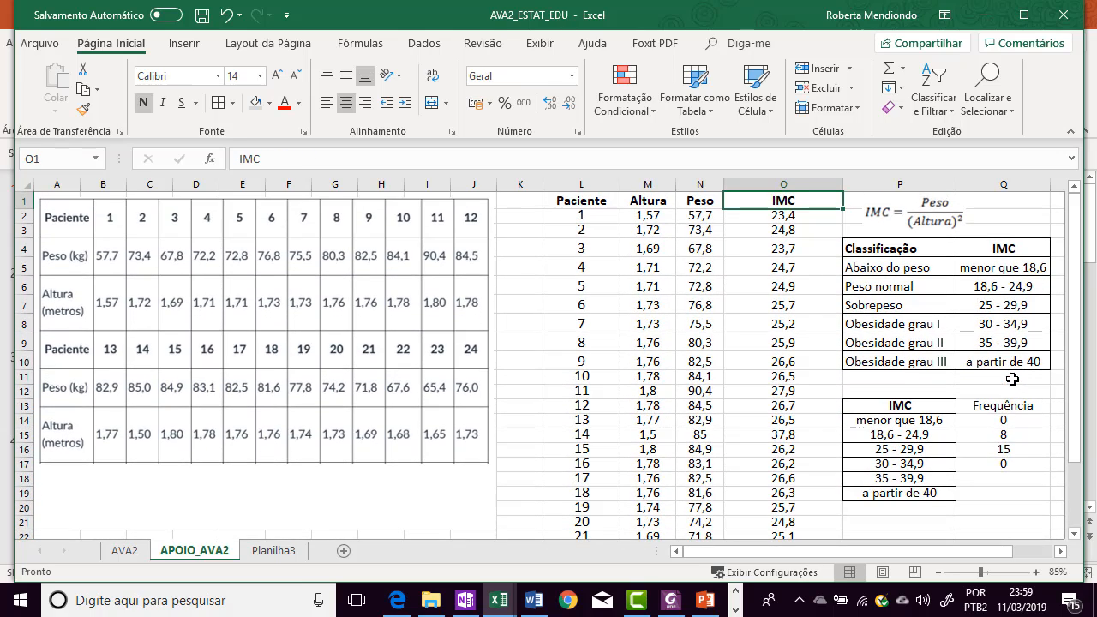
key("Down")
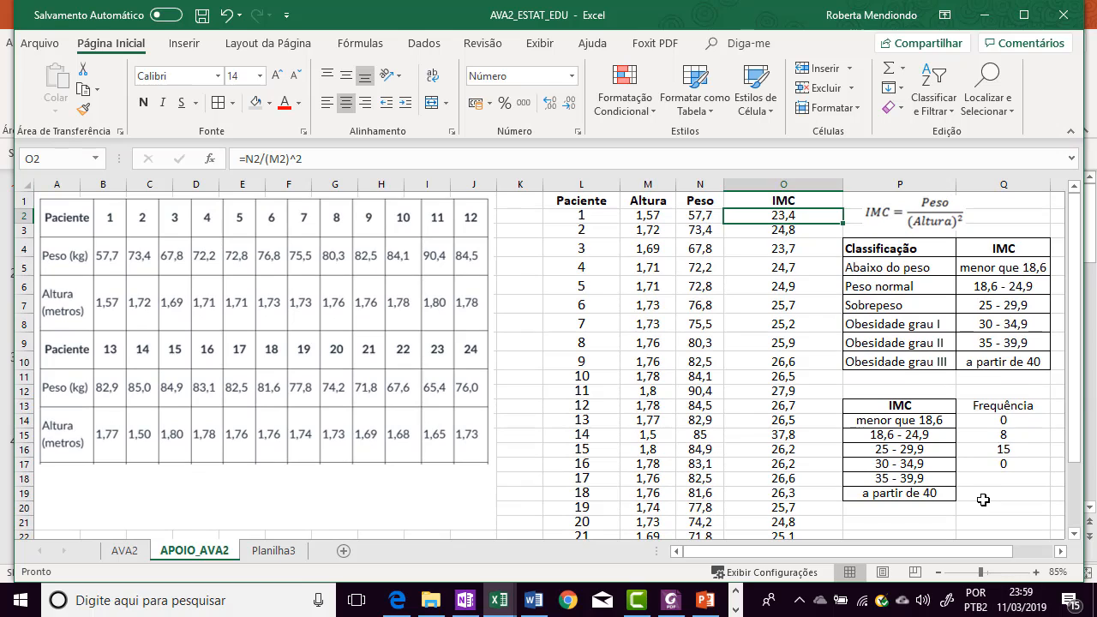
- Enter the remaining frequencies: 1 in Q18 for the 35 - 39,9 range and 0 in Q19 for a partir de 40
left_click(1008, 480)
type("1")
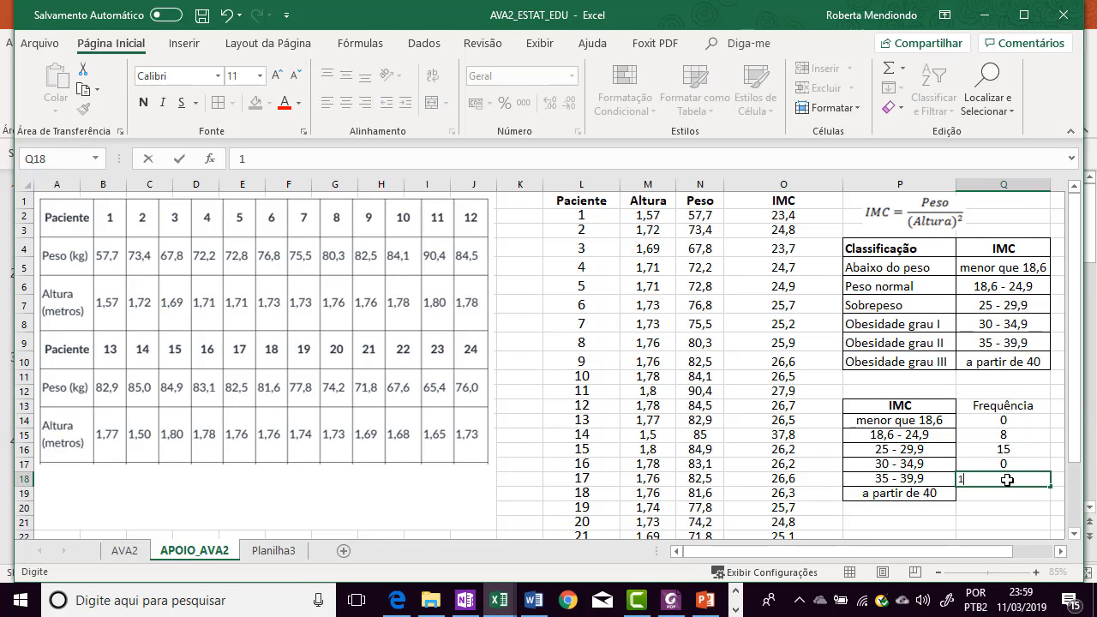
left_click(1009, 499)
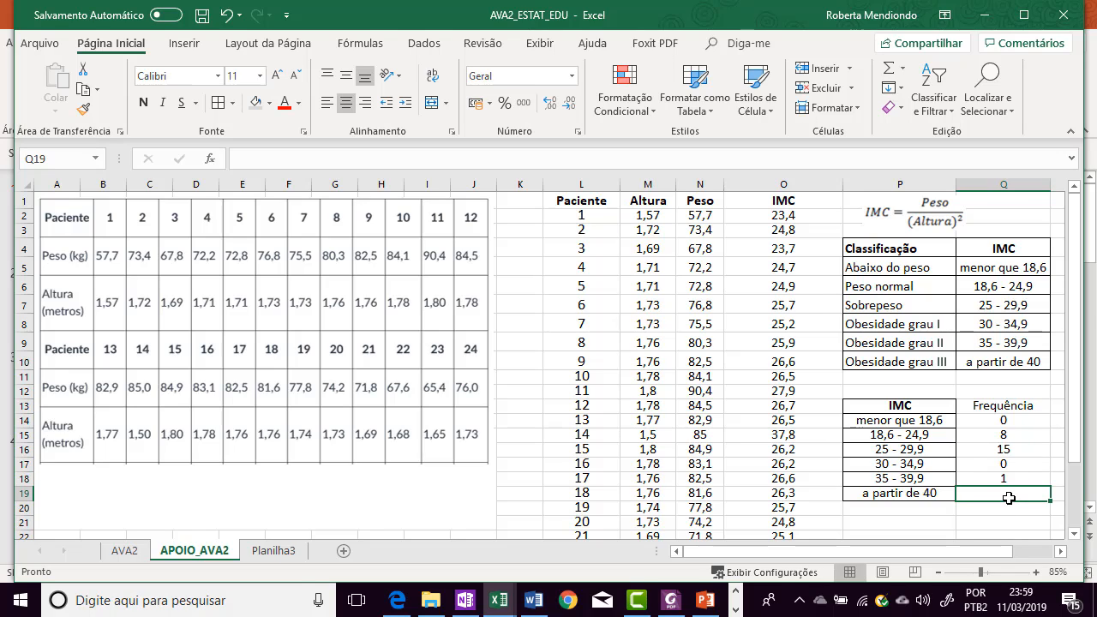
type("0")
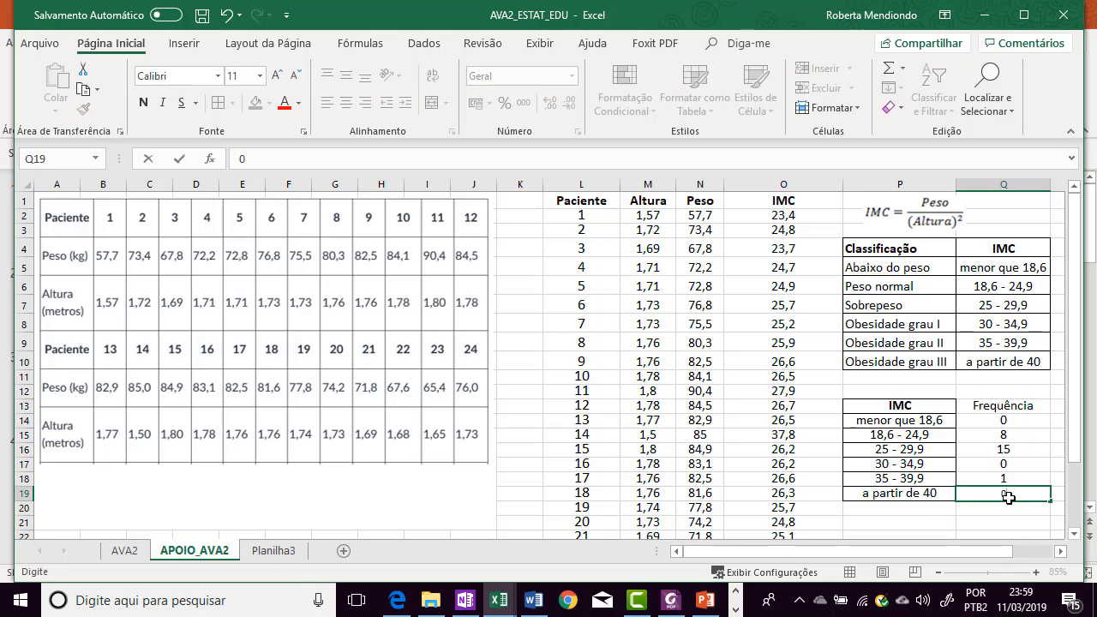
left_click(986, 510)
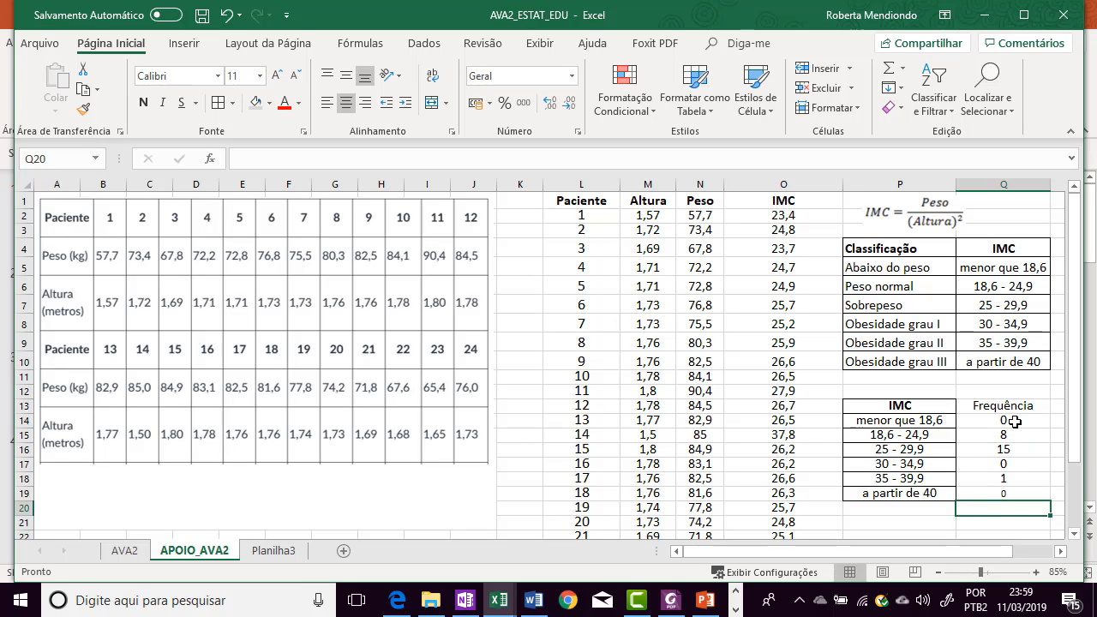
- Total the frequencies in Q14:Q19 with an automatic sum in Q20
left_click_drag(1015, 421, 1009, 492)
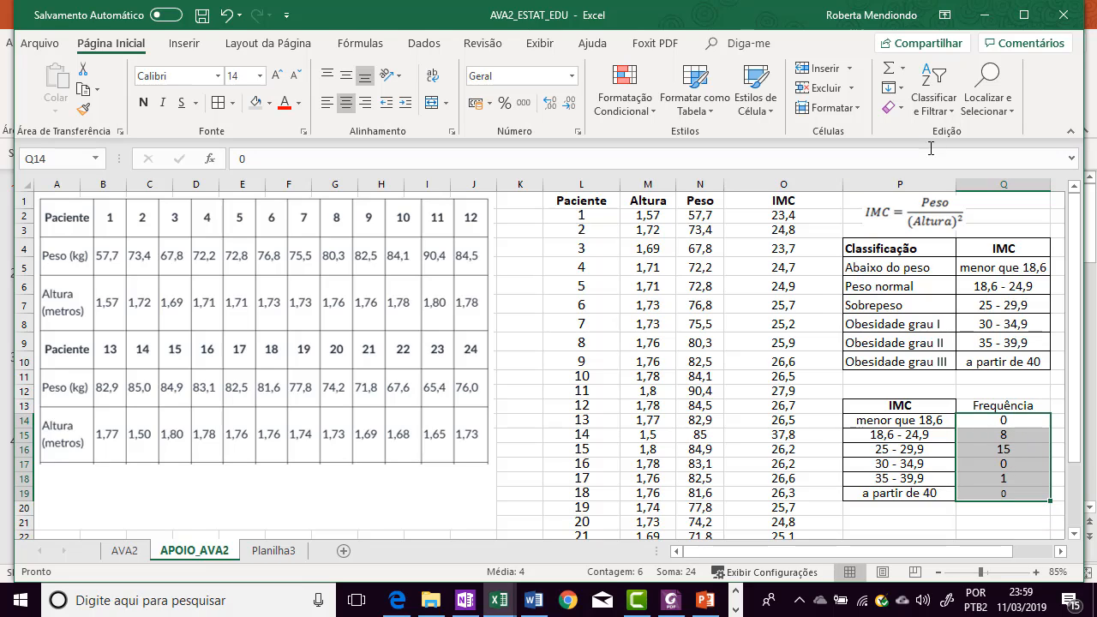
left_click(890, 73)
left_click(890, 74)
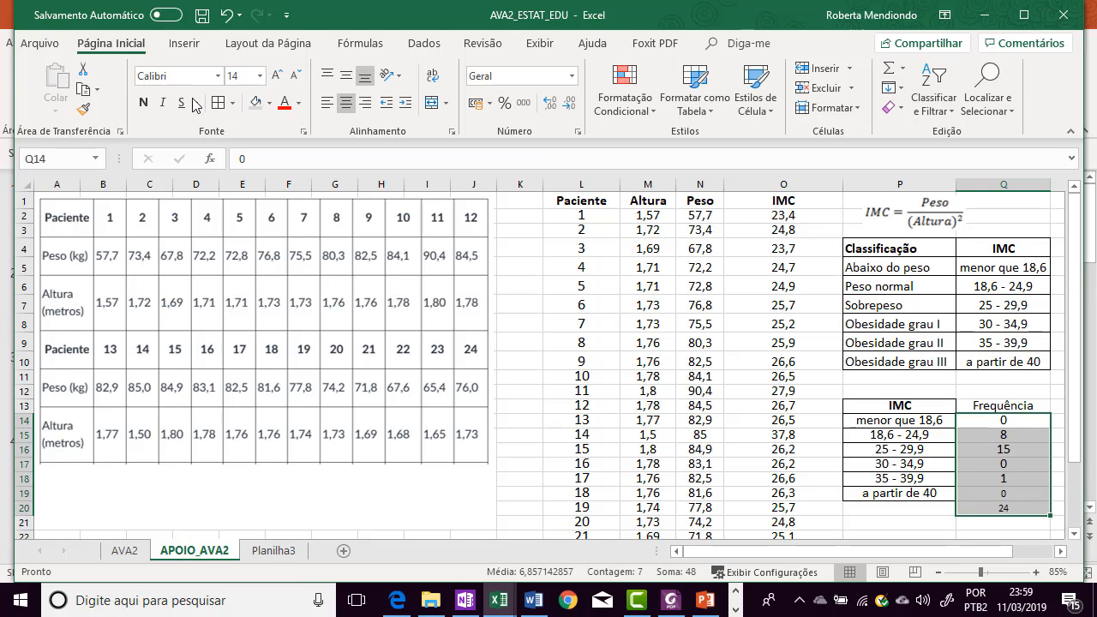
- Set the font size of the frequencies and their total in Q14:Q20 to 14
left_click(260, 76)
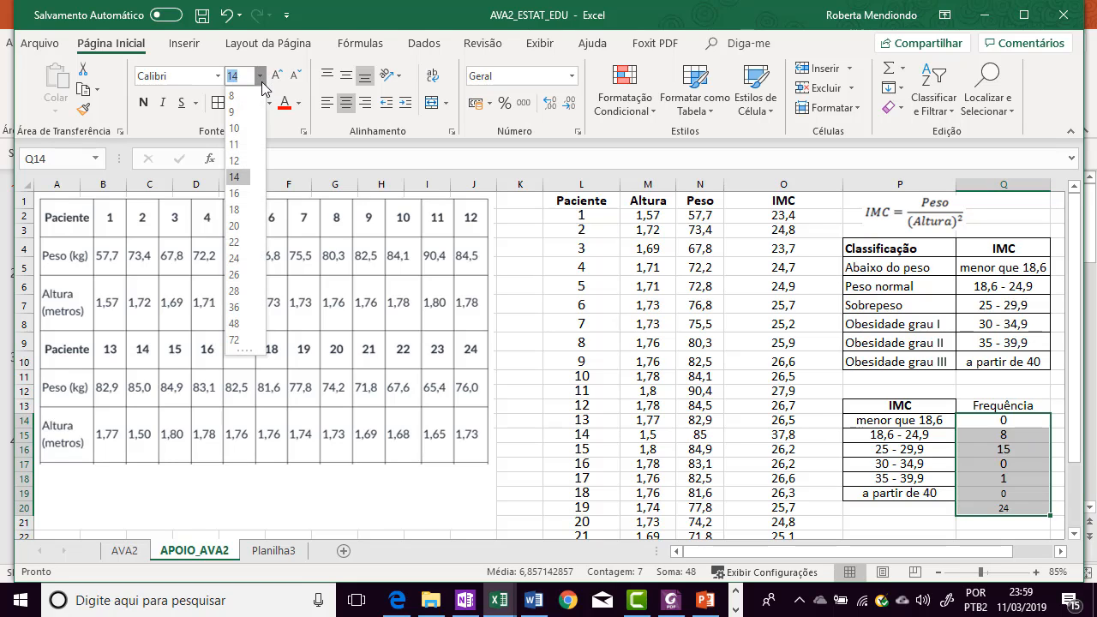
left_click(245, 176)
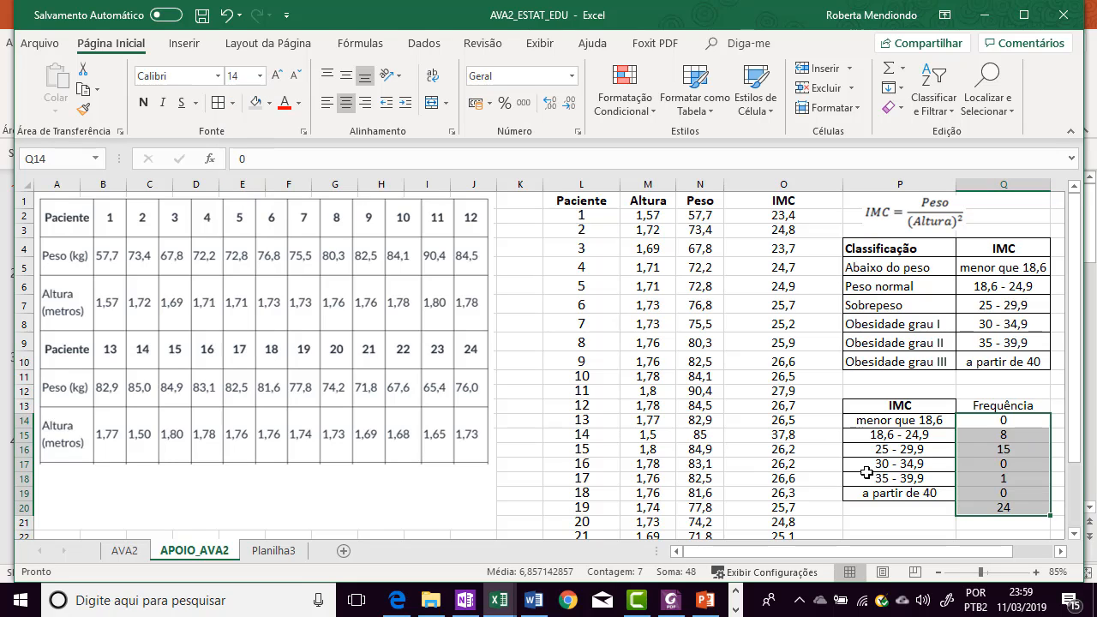
left_click(1005, 507)
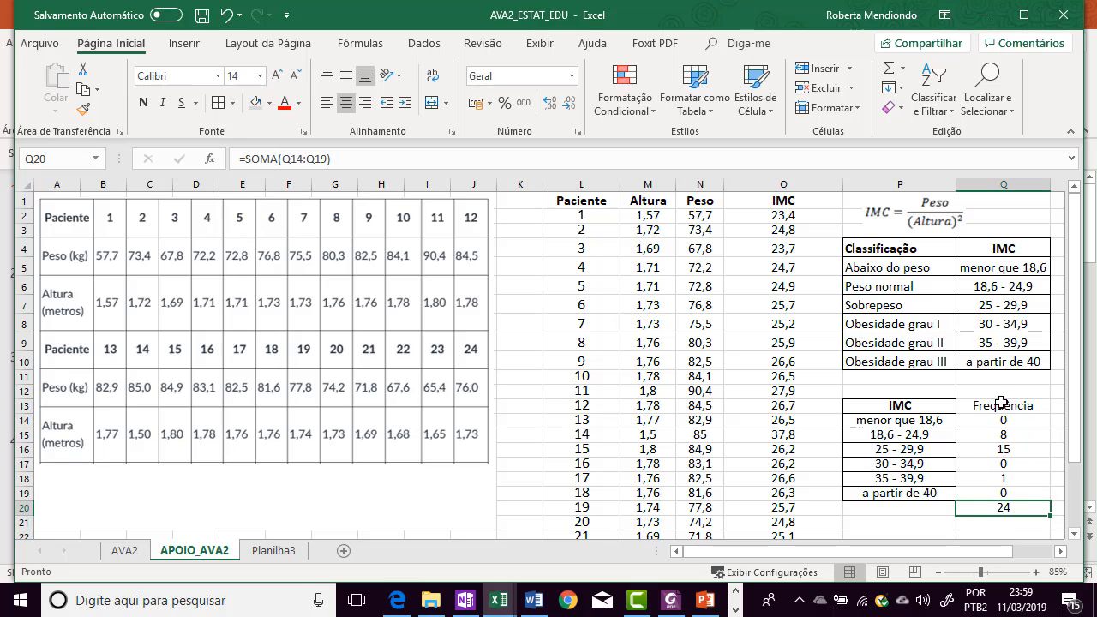
- Widen column R and enter the heading "Freq. Relativa" in R13 beside the Frequência heading
left_click(1060, 556)
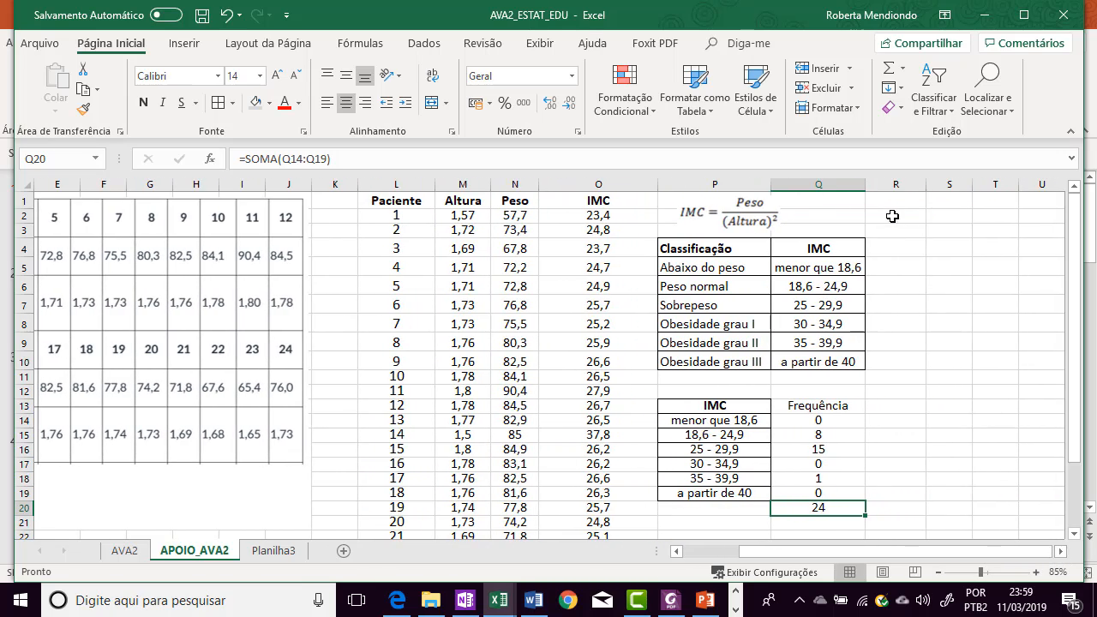
left_click_drag(926, 185, 958, 185)
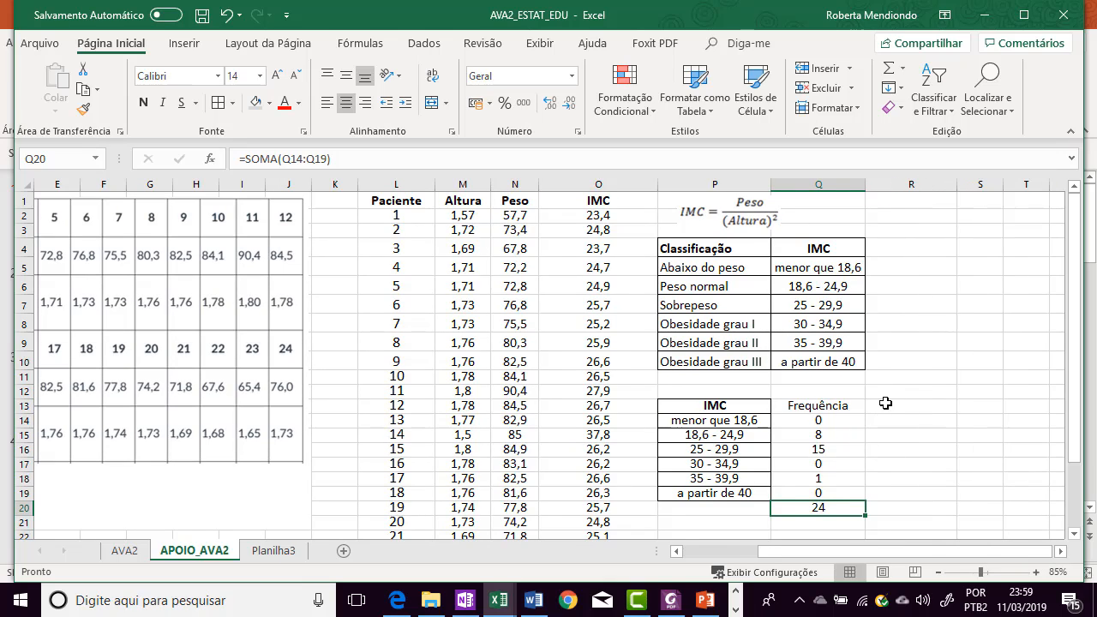
left_click(886, 403)
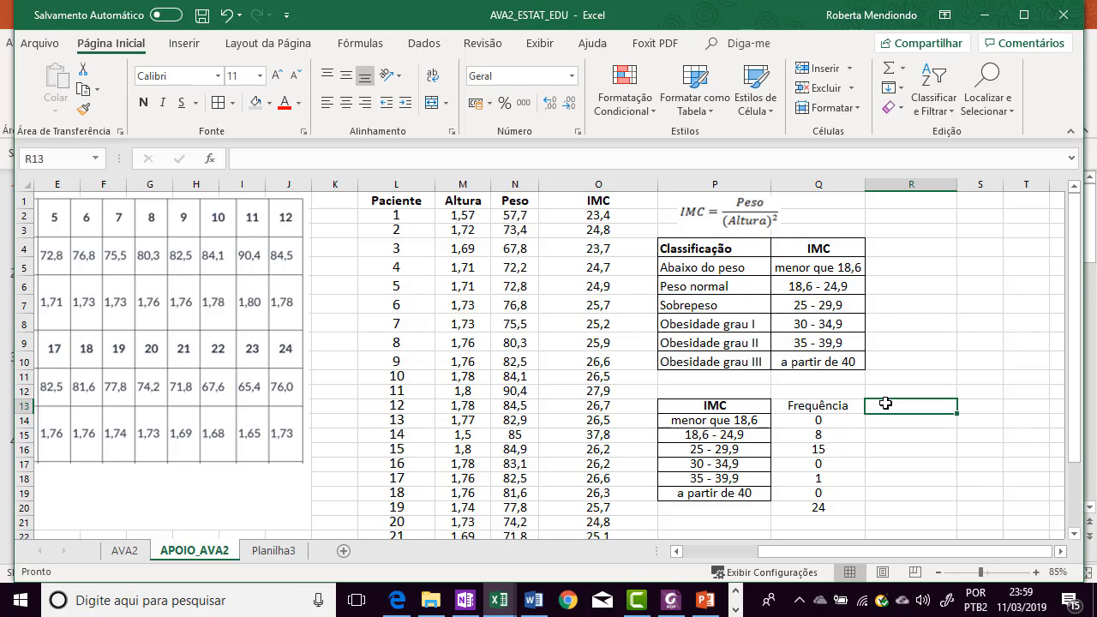
type("Freq. Relativa")
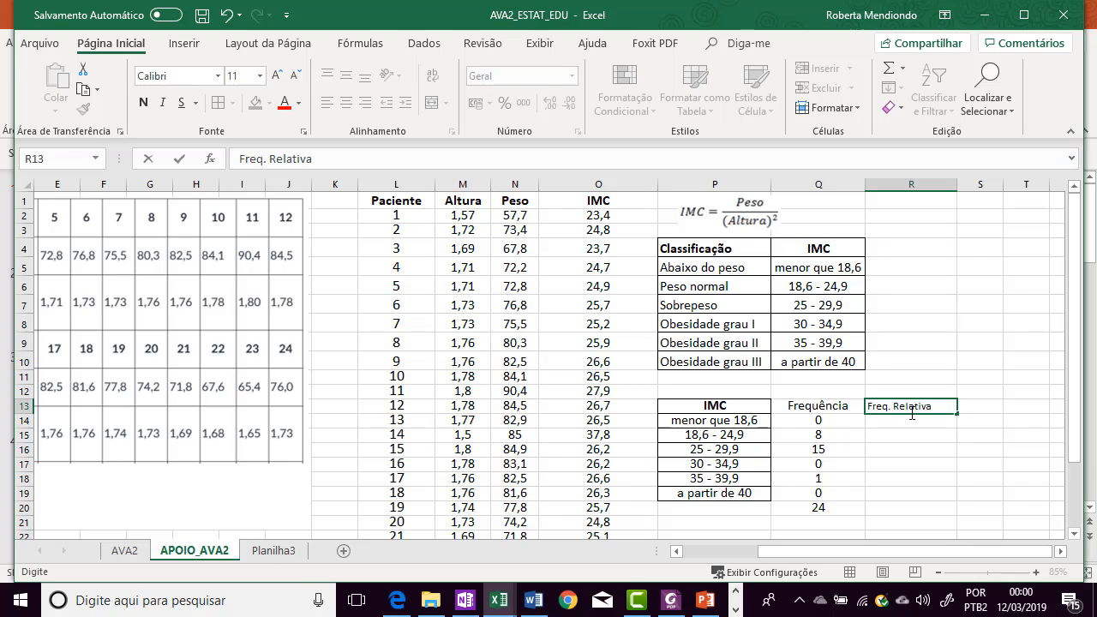
- Calculate the relative frequency of the menor que 18,6 range in R14 with the formula =Q14/24
left_click(895, 421)
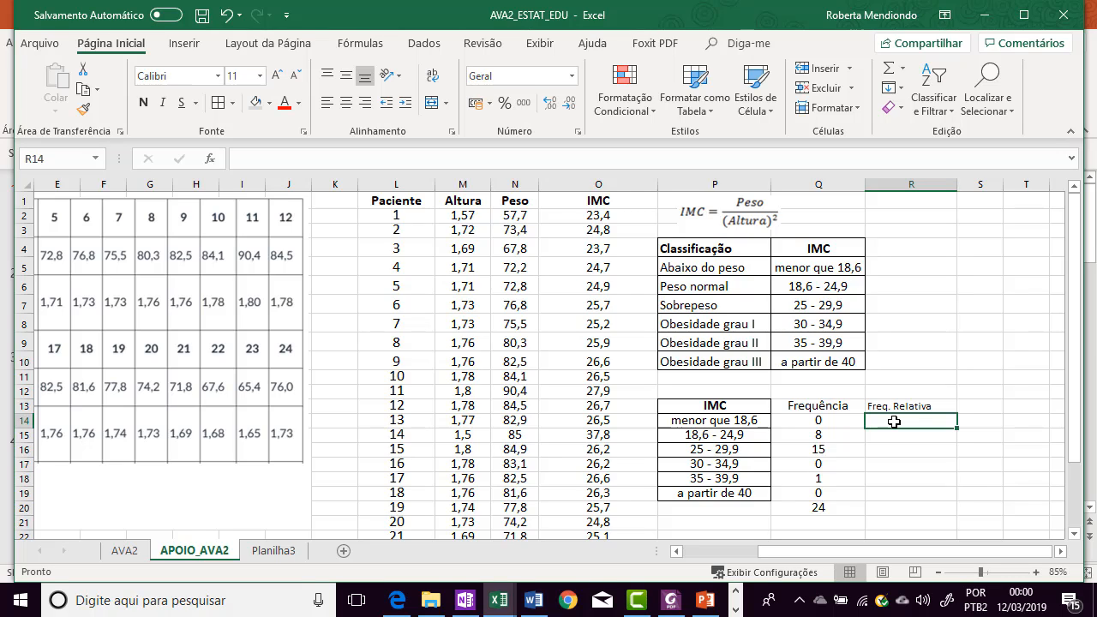
type("=")
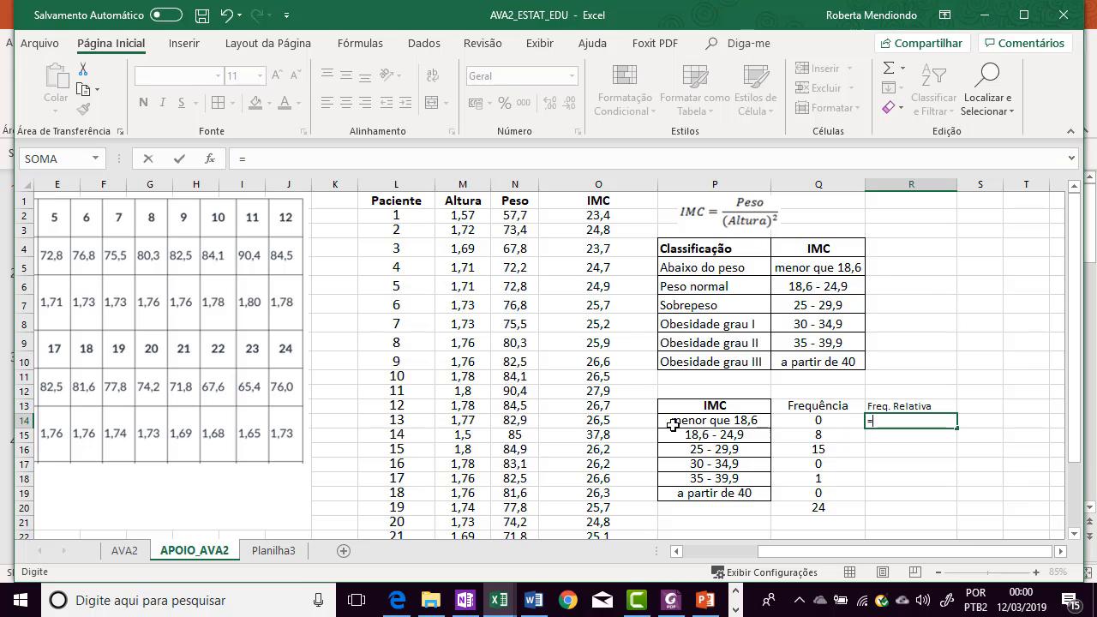
left_click(840, 422)
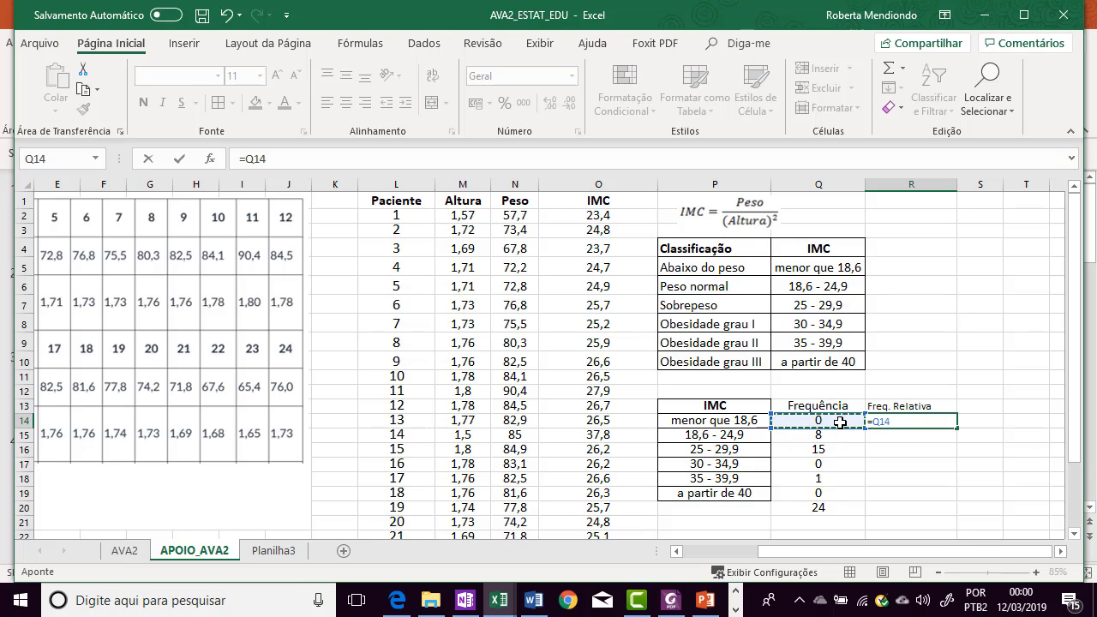
type("/2")
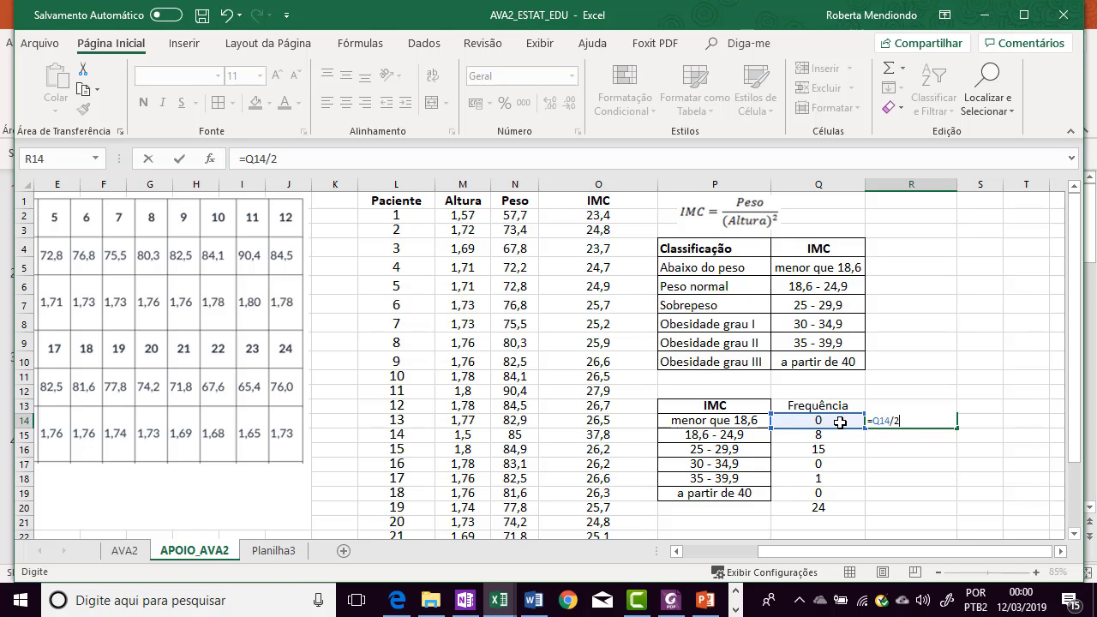
type("4")
key("Return")
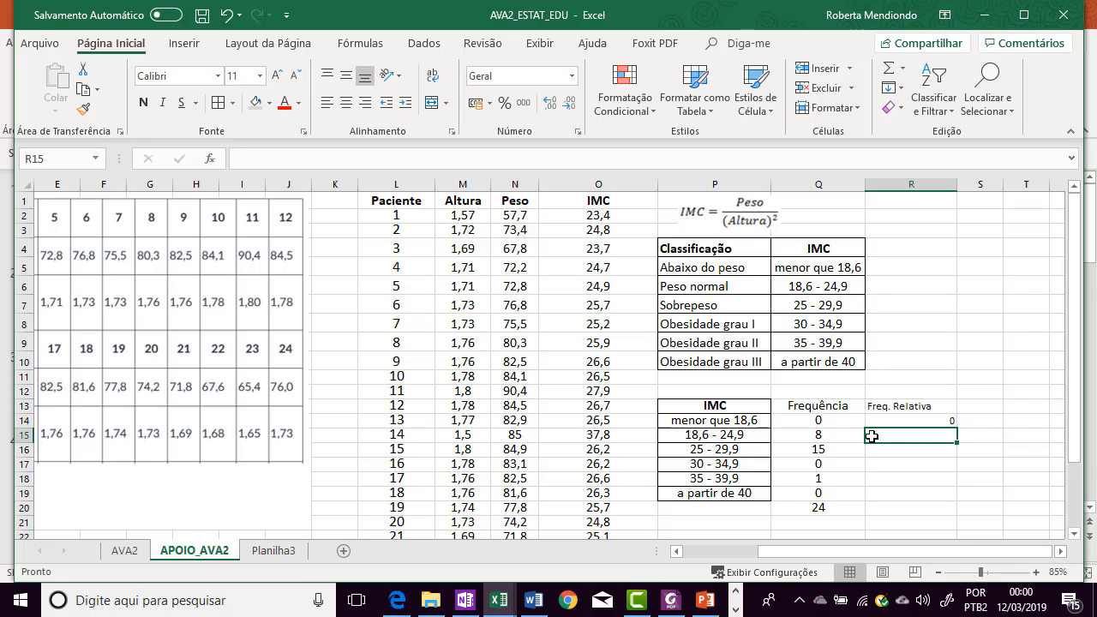
- Enter the formula =Q15/24 in R15 and fill it down to R19 for the remaining IMC ranges
type("=")
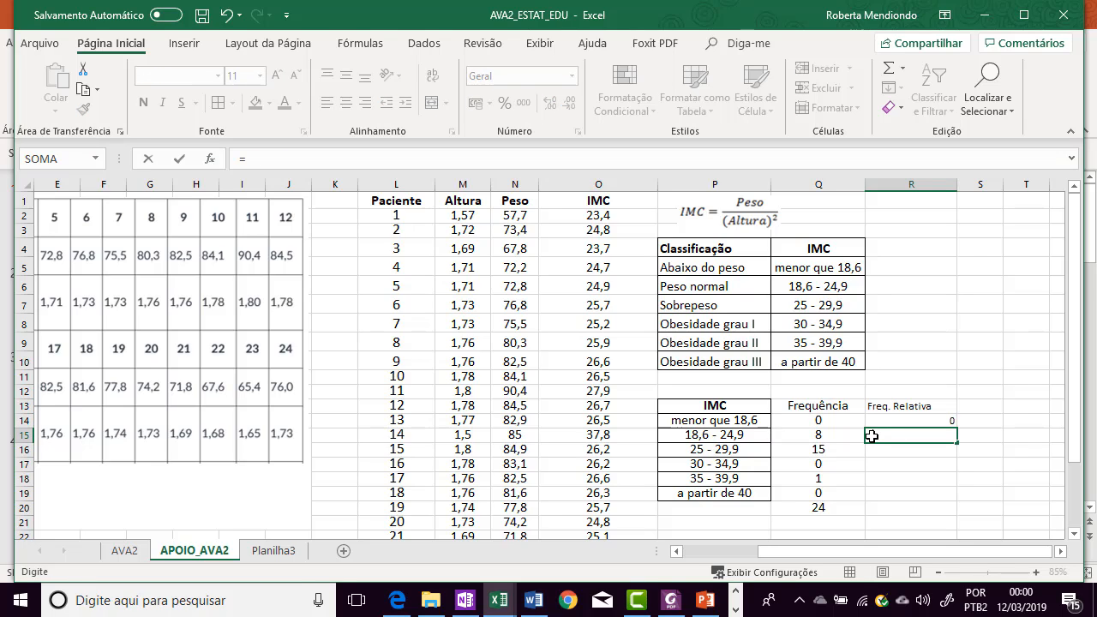
left_click(847, 436)
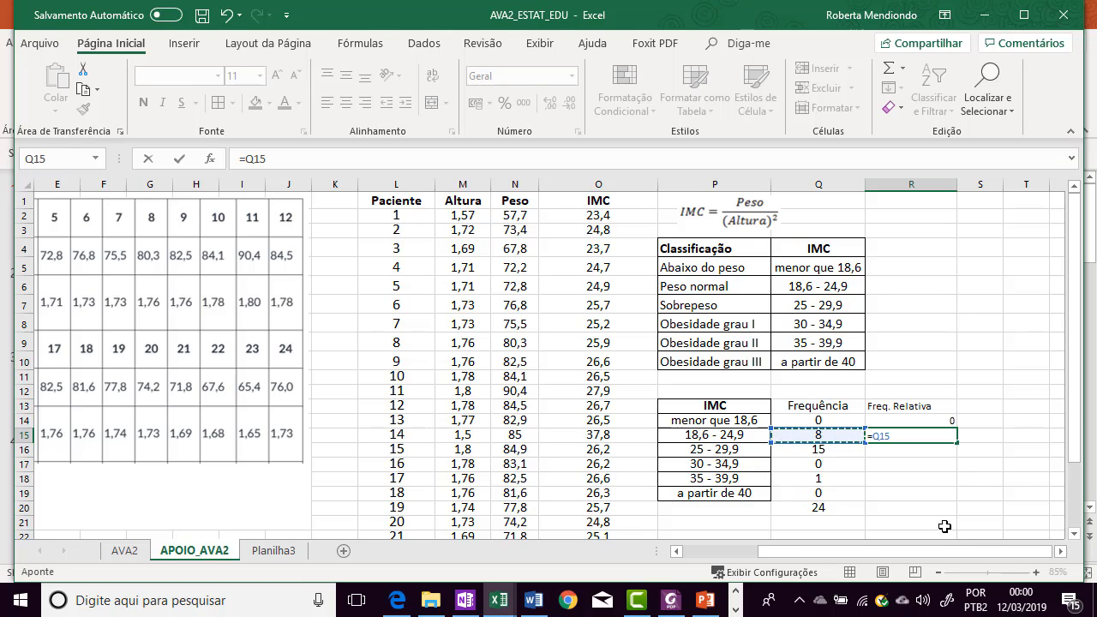
type("/24")
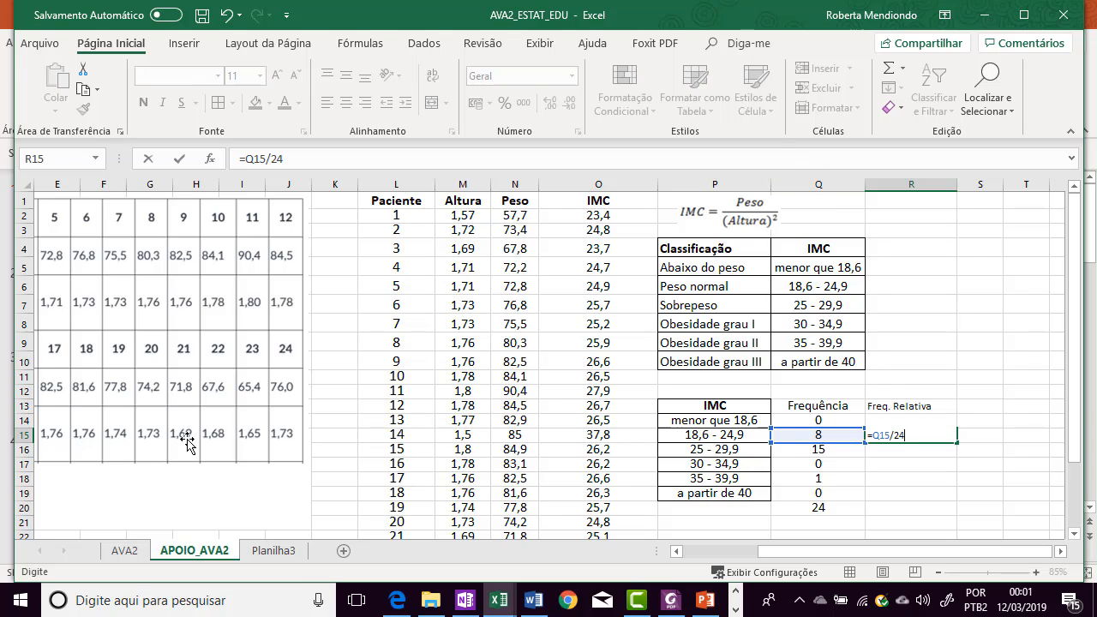
left_click(25, 438)
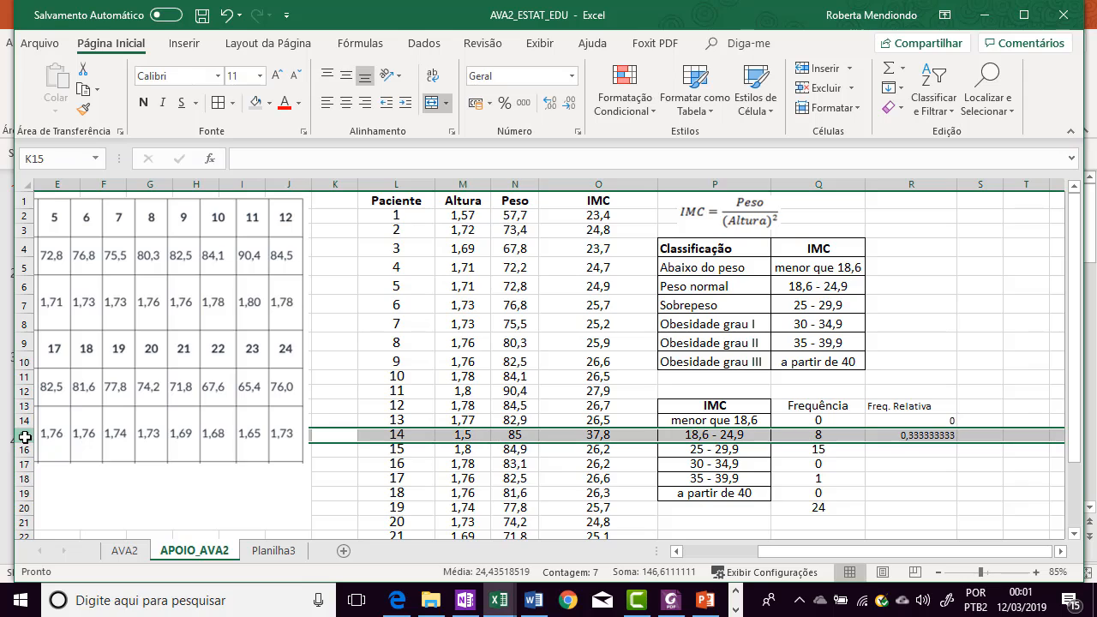
left_click(909, 436)
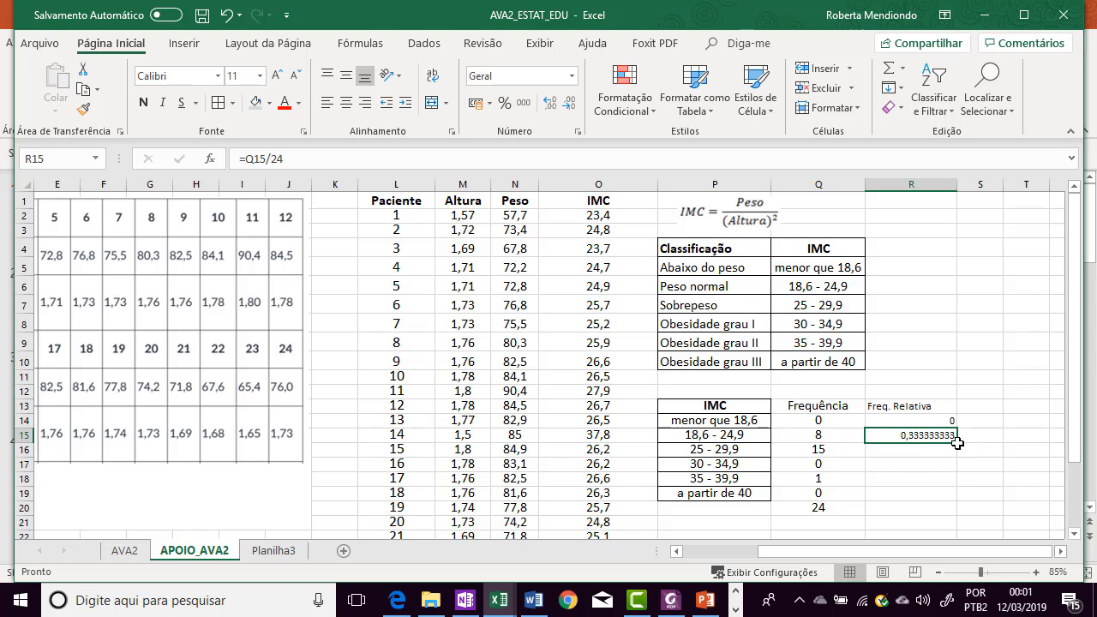
left_click_drag(957, 442, 952, 504)
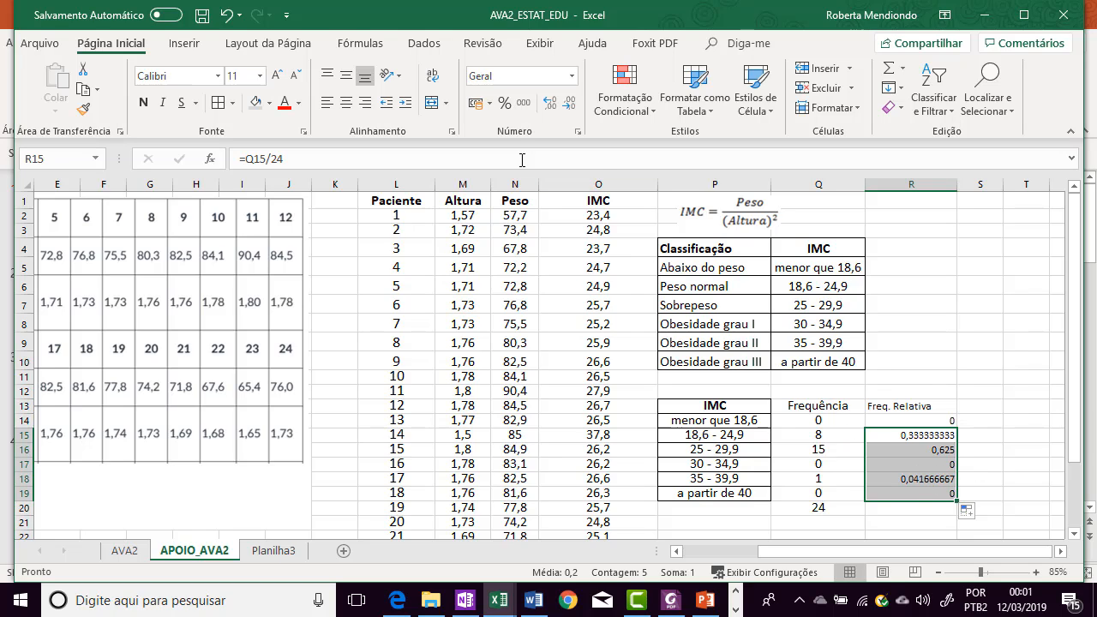
- Format the relative frequencies in R15:R19 as percentages with one decimal place
left_click(505, 104)
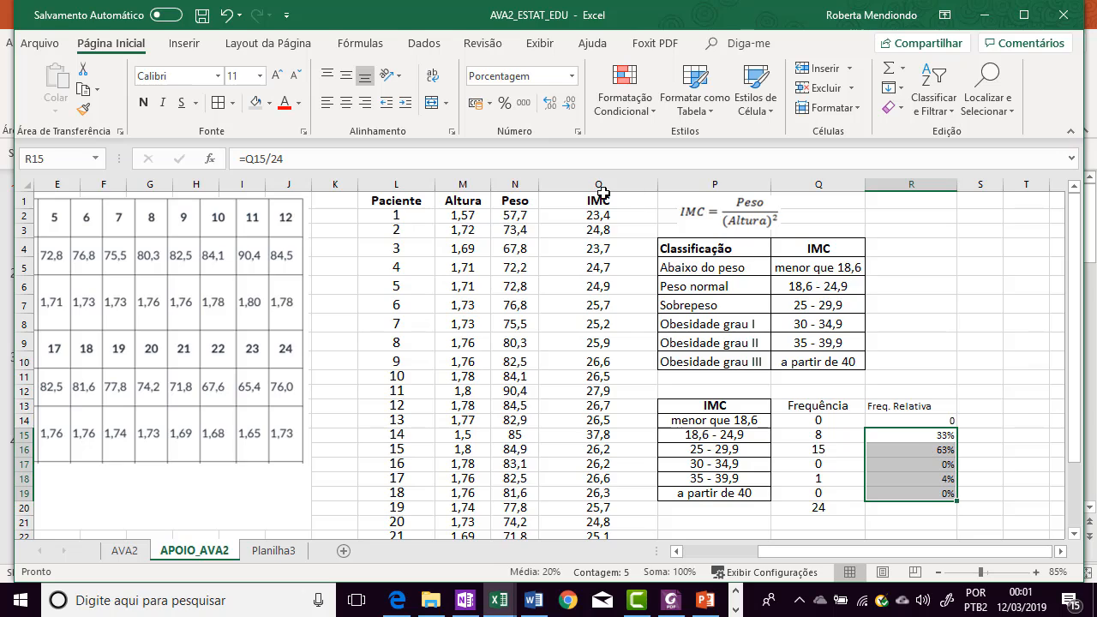
left_click(550, 105)
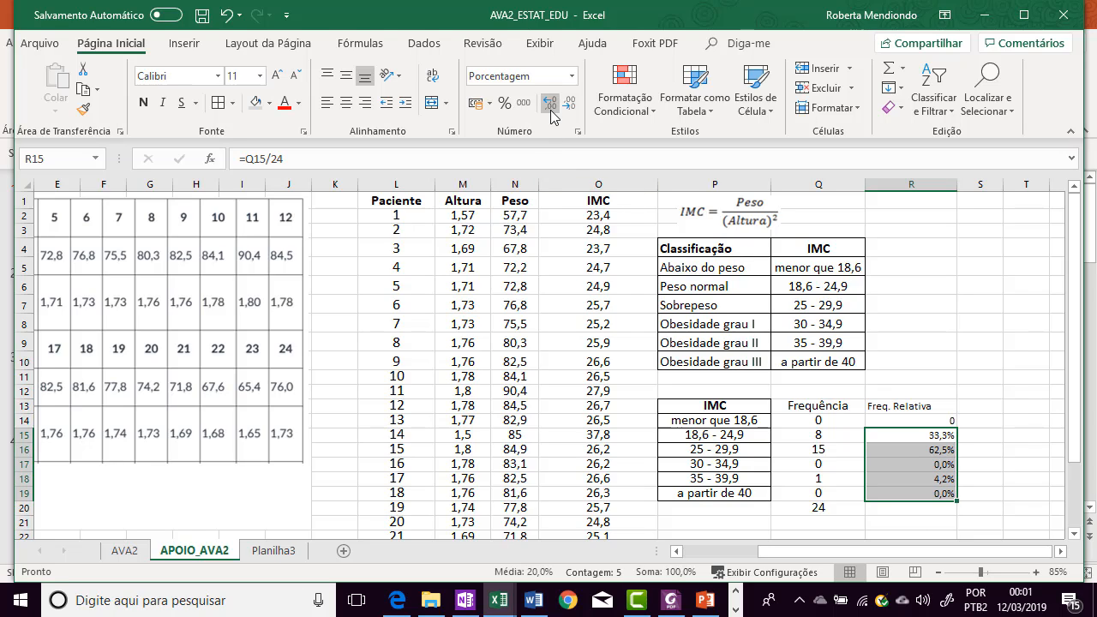
- Increase the relative frequency percentages in R15:R19 to two decimal places
left_click(550, 104)
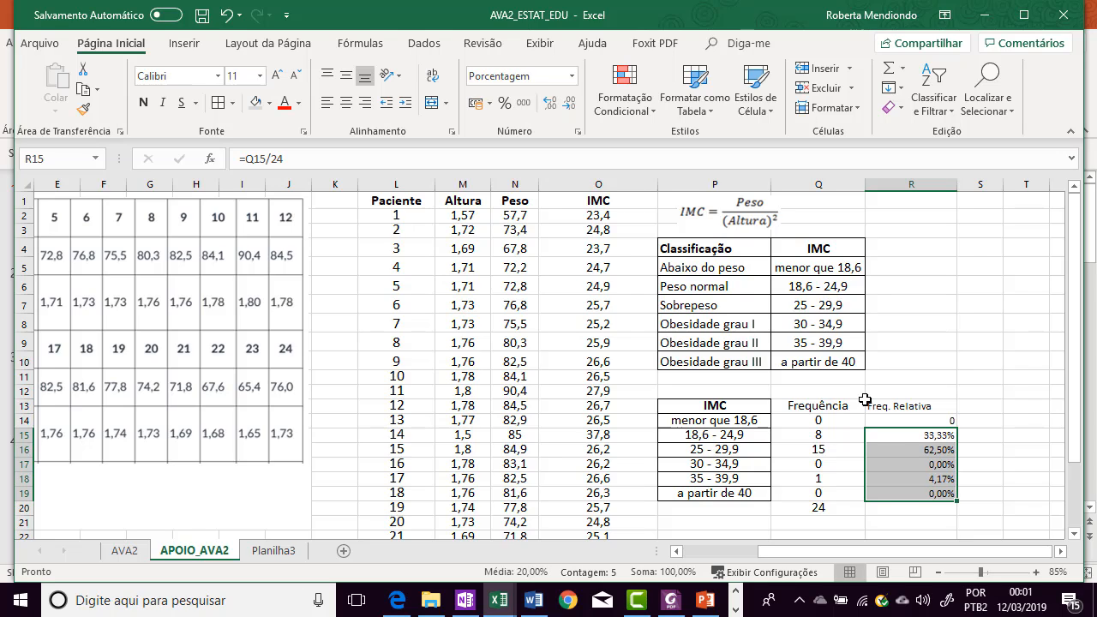
left_click(906, 456)
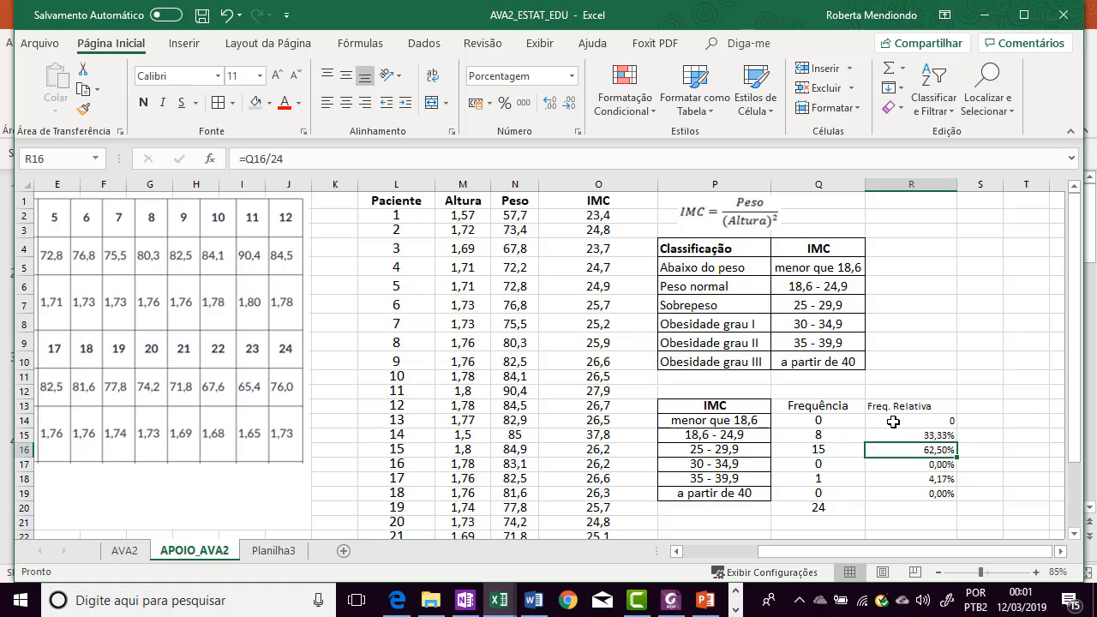
left_click(893, 422)
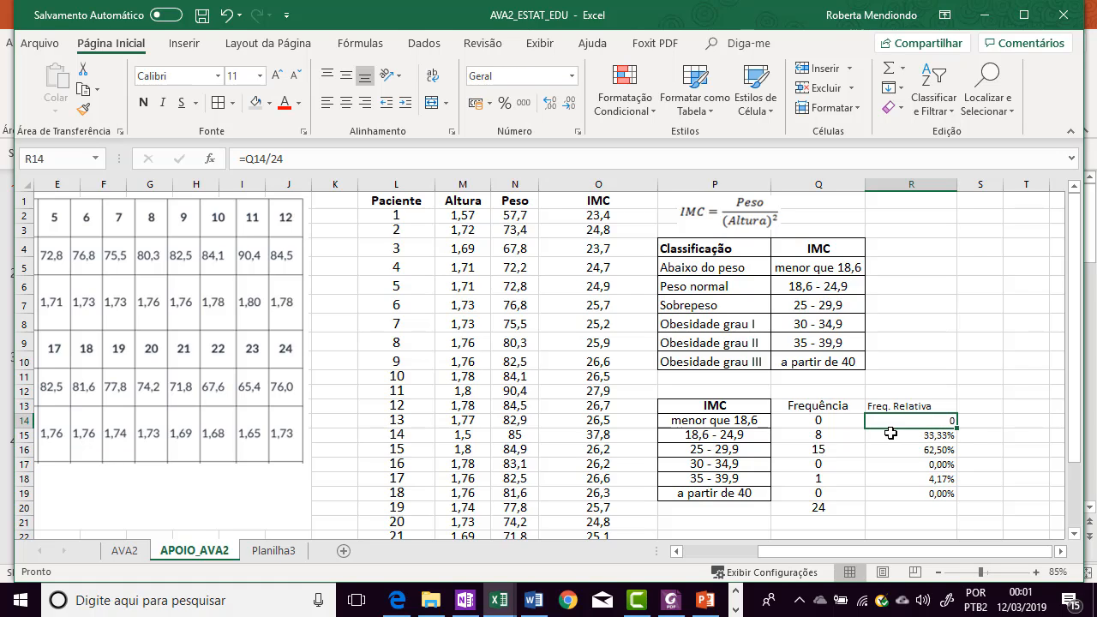
- Compare the frequencies of each IMC range with the matching category in the Classificação table, from Peso normal to Obesidade grau III
left_click(893, 435)
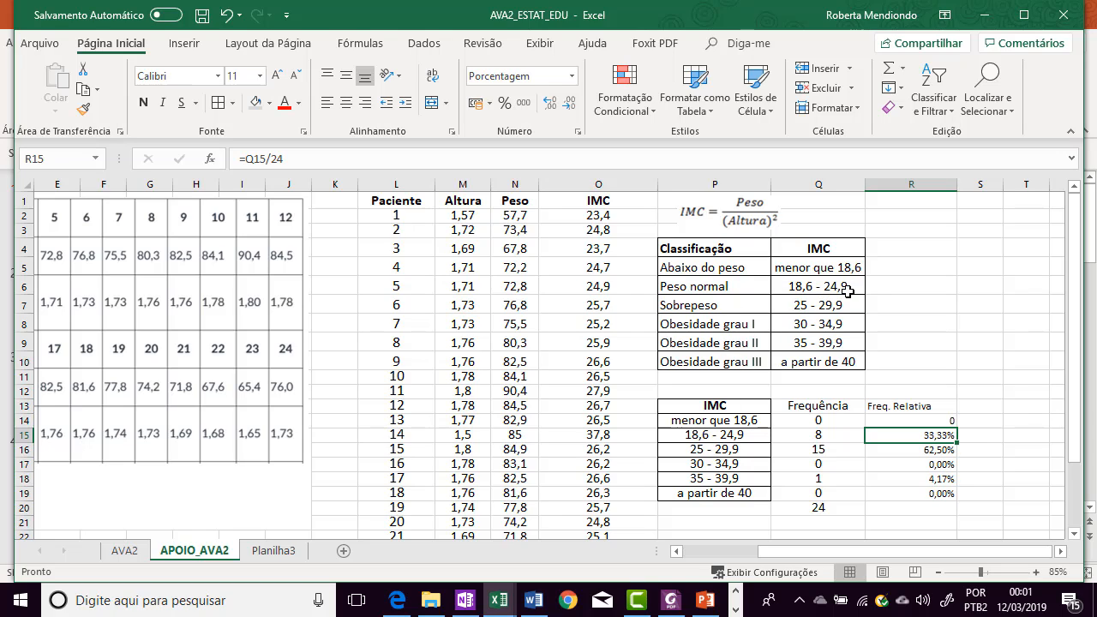
left_click(751, 287)
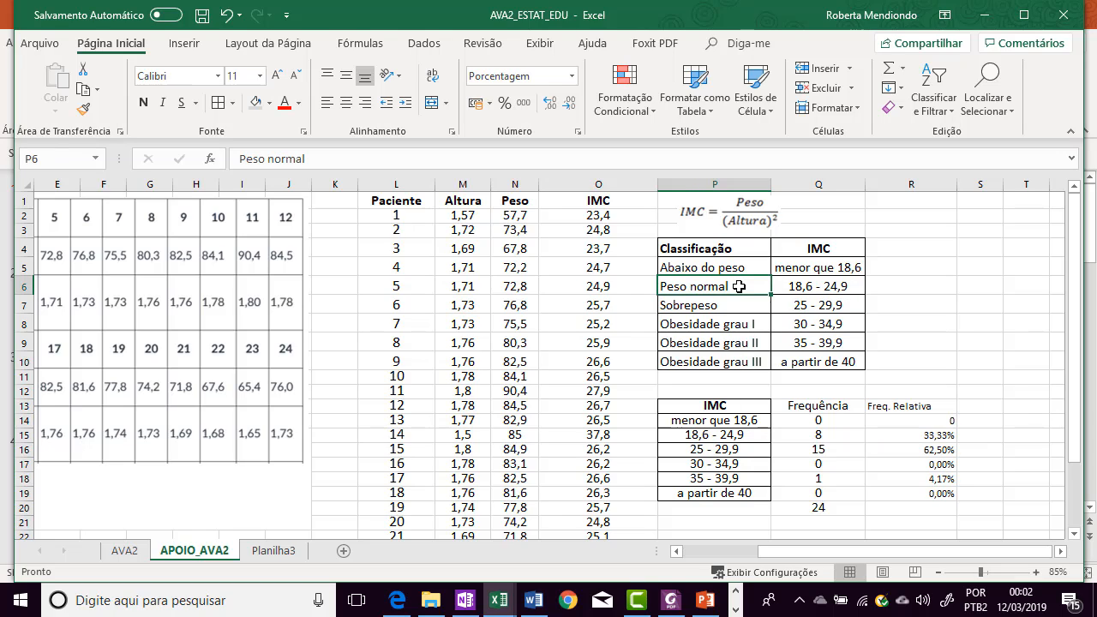
left_click(914, 436)
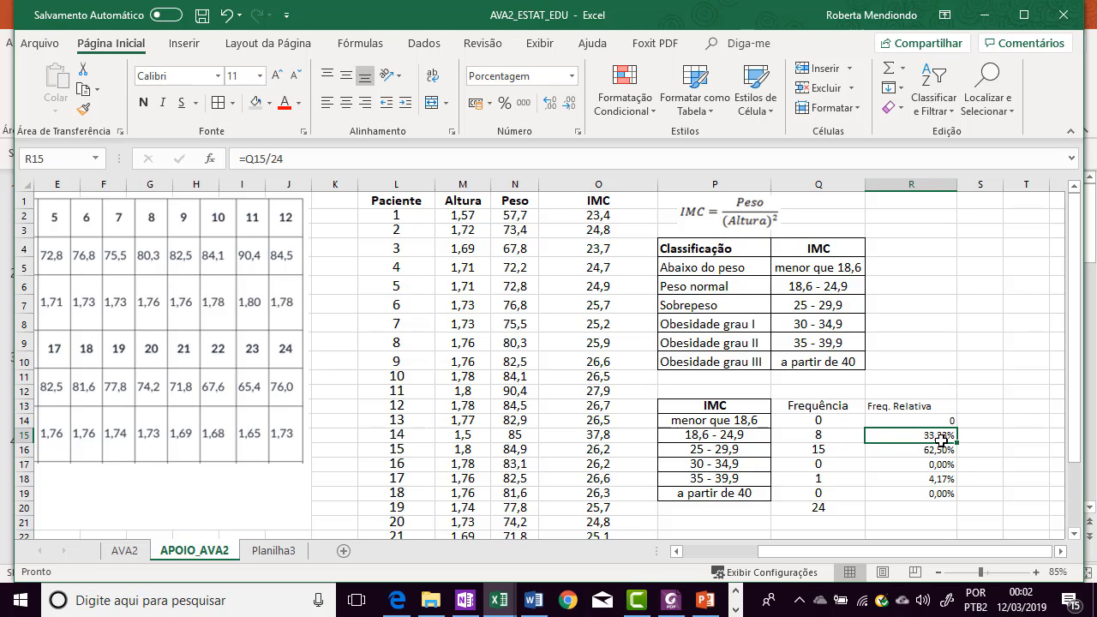
left_click(912, 446)
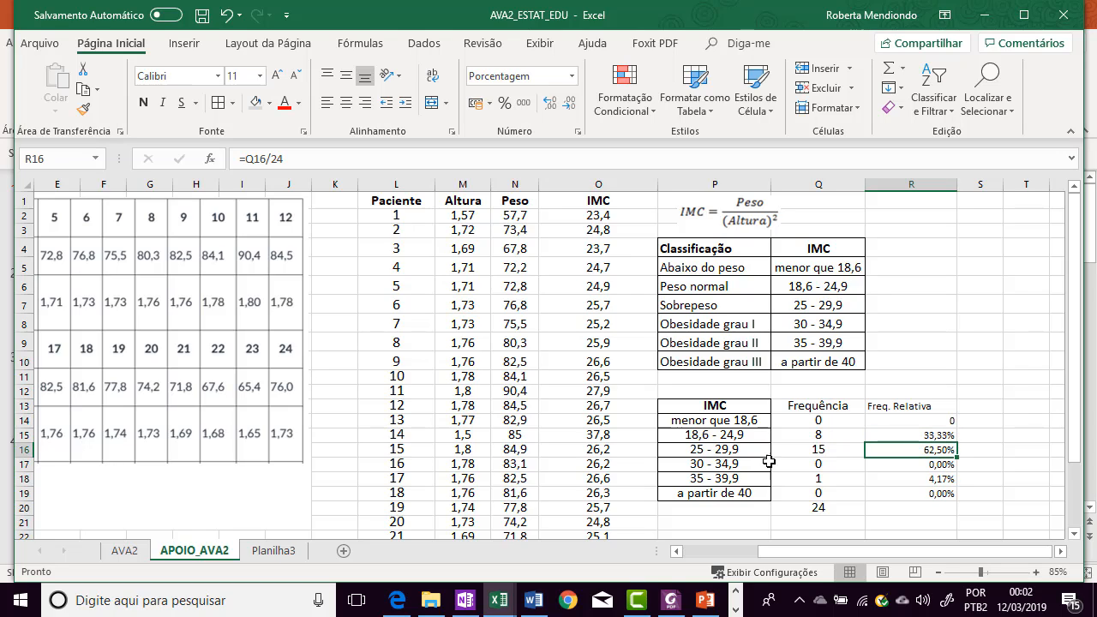
left_click(794, 310)
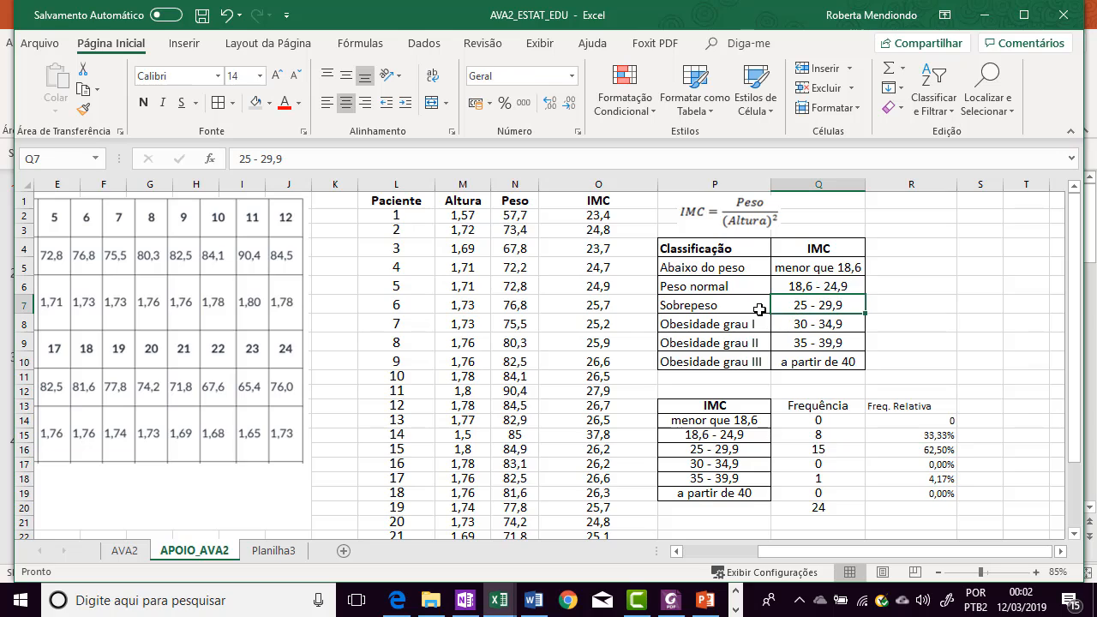
left_click(759, 310)
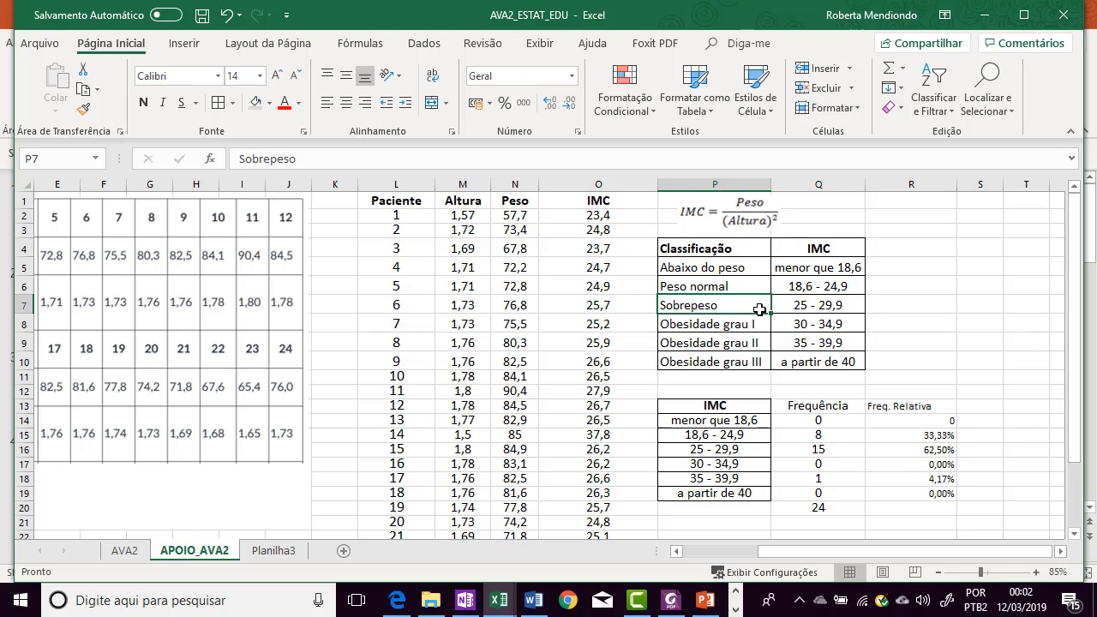
left_click(948, 452)
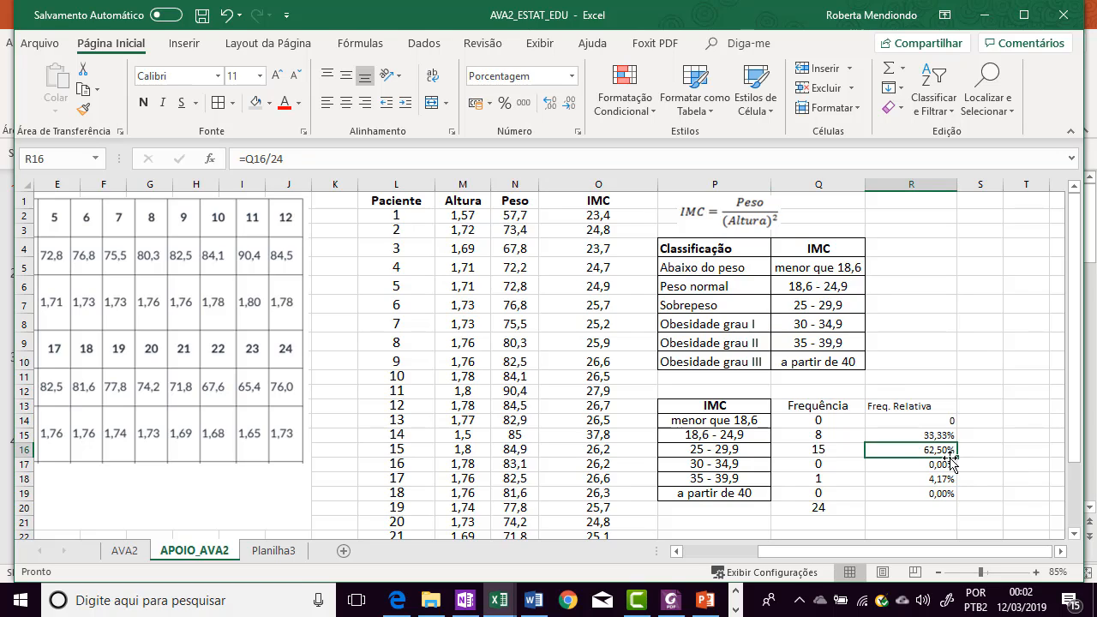
left_click(950, 466)
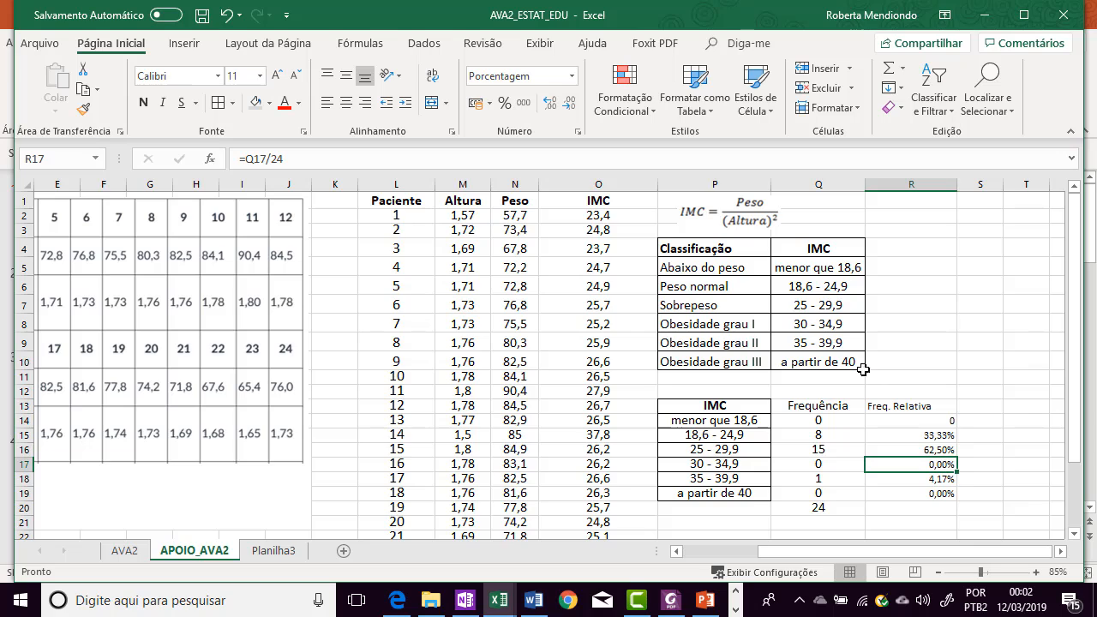
left_click(863, 328)
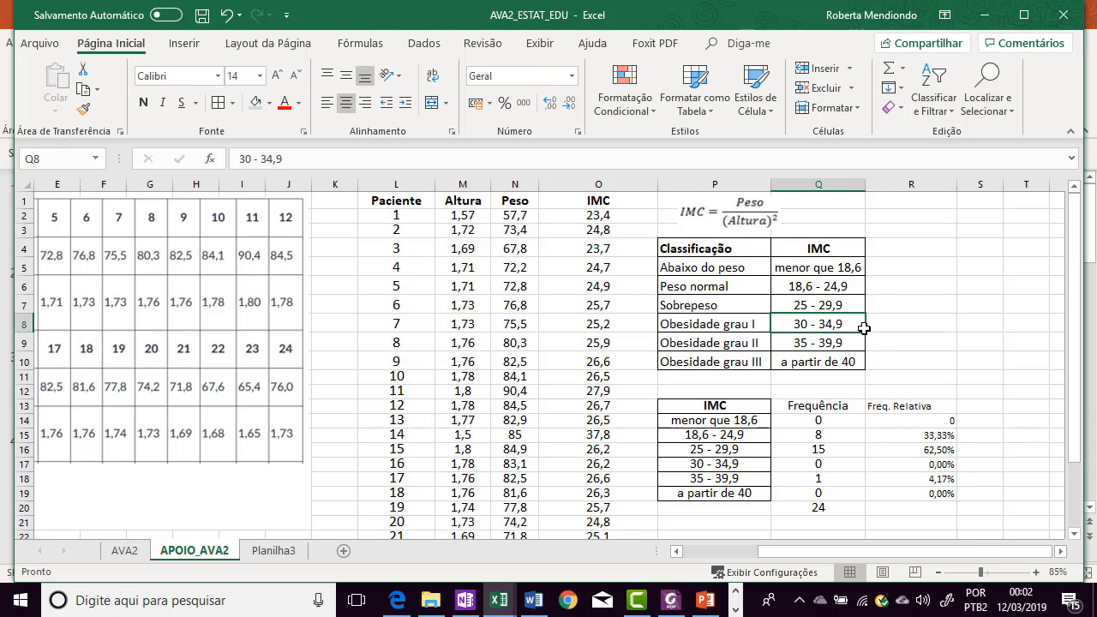
left_click(936, 463)
left_click(927, 478)
left_click(848, 478)
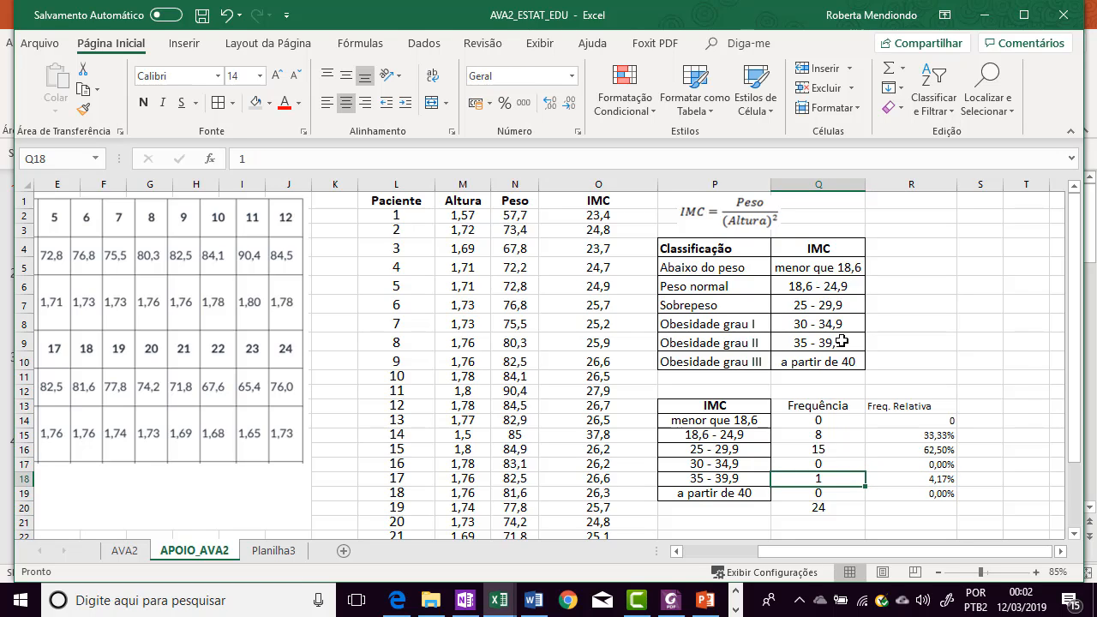
left_click(852, 496)
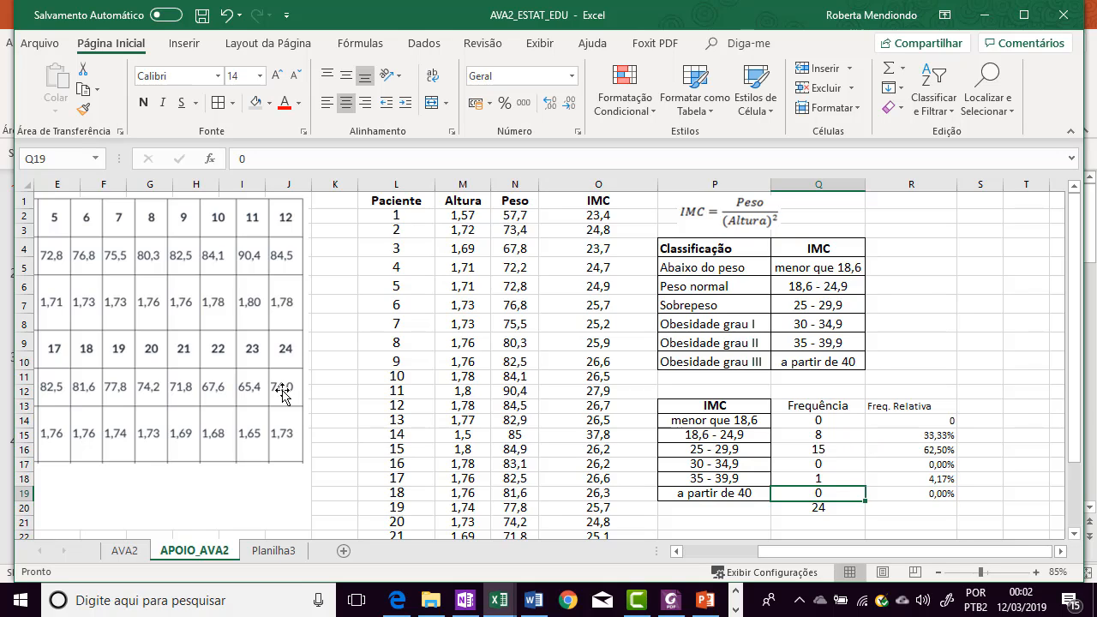
- Examine the patient data image and the frequency and relative frequency of the 25 - 29,9 range in row 16
left_click(251, 387)
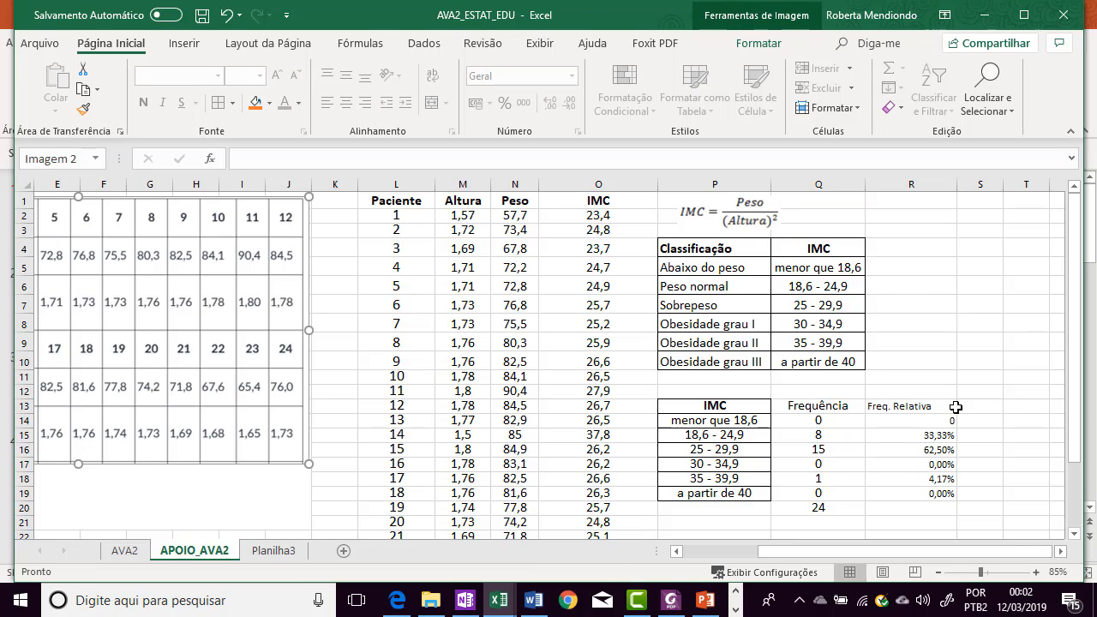
left_click(929, 454)
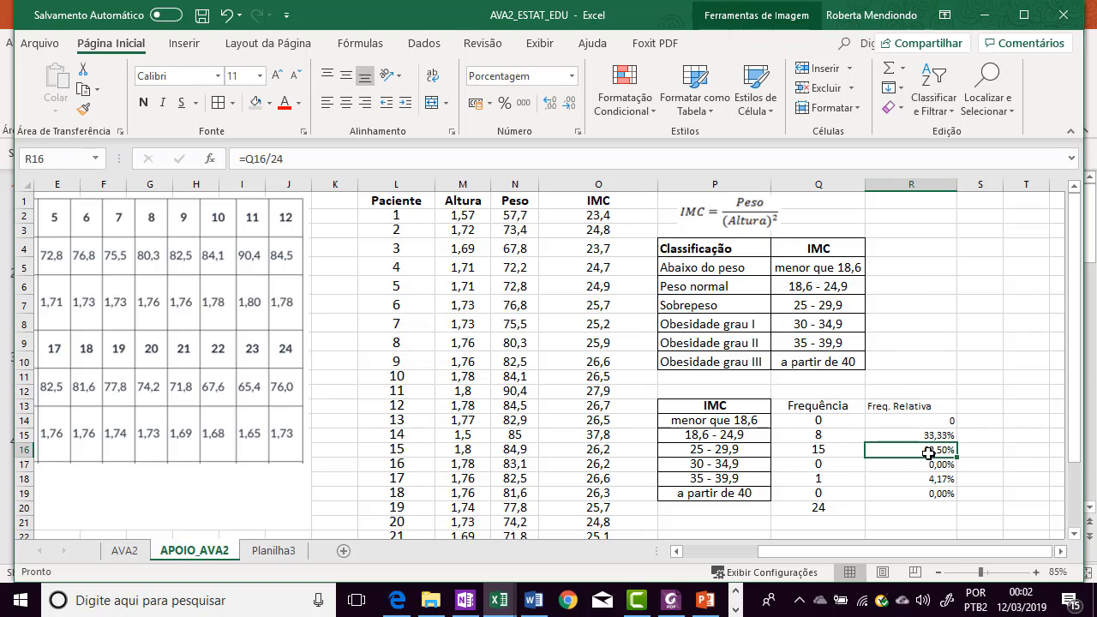
left_click(691, 450)
left_click_drag(756, 457, 931, 453)
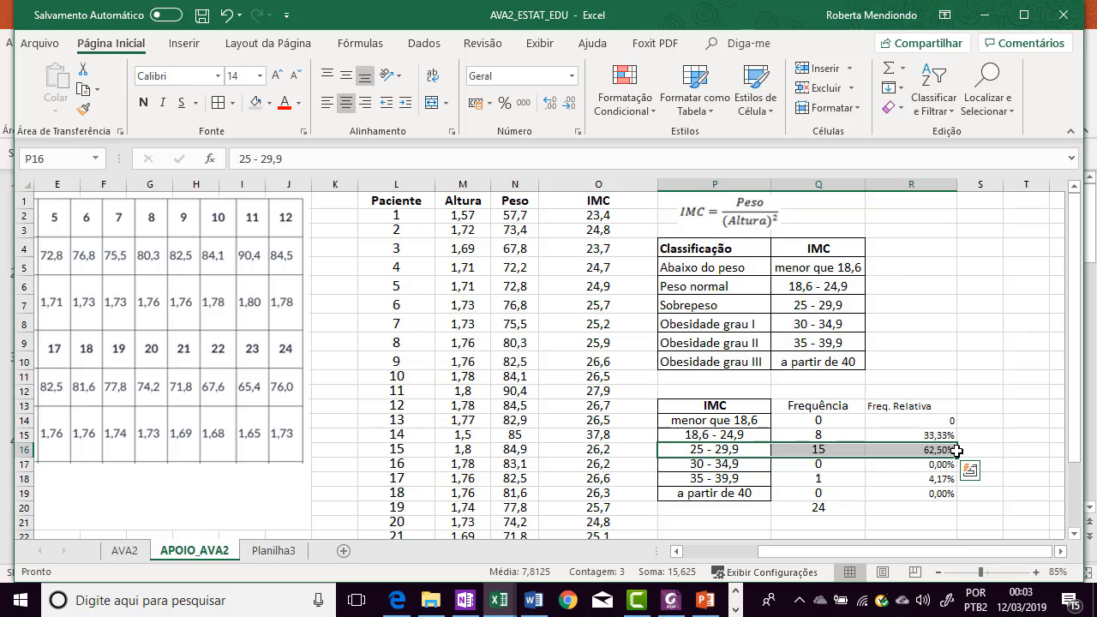
left_click(254, 371)
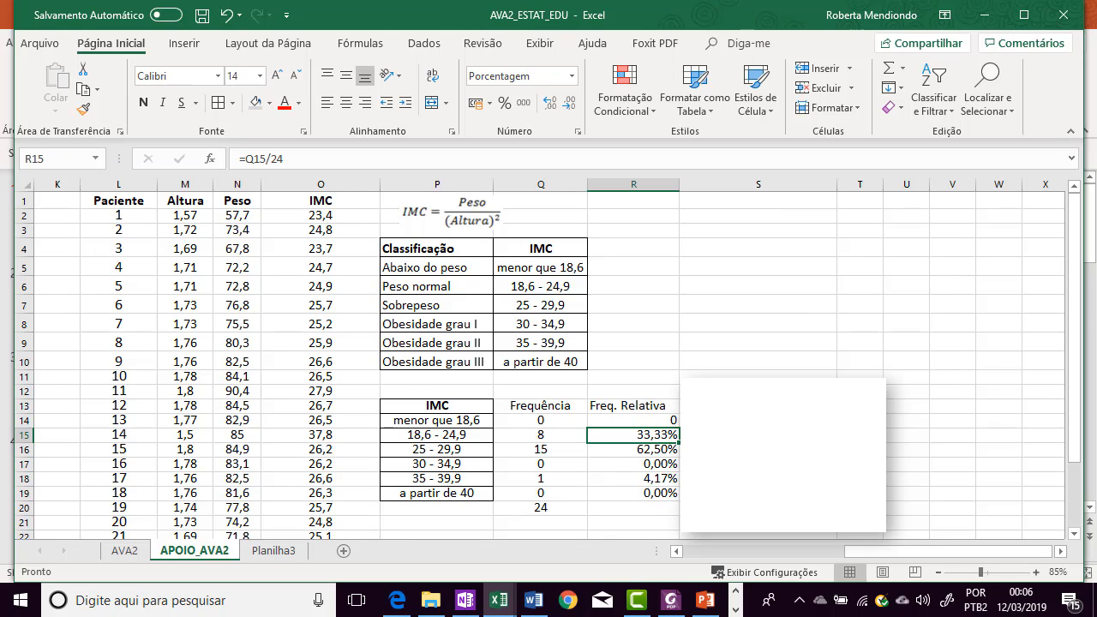
left_click_drag(426, 451, 662, 449)
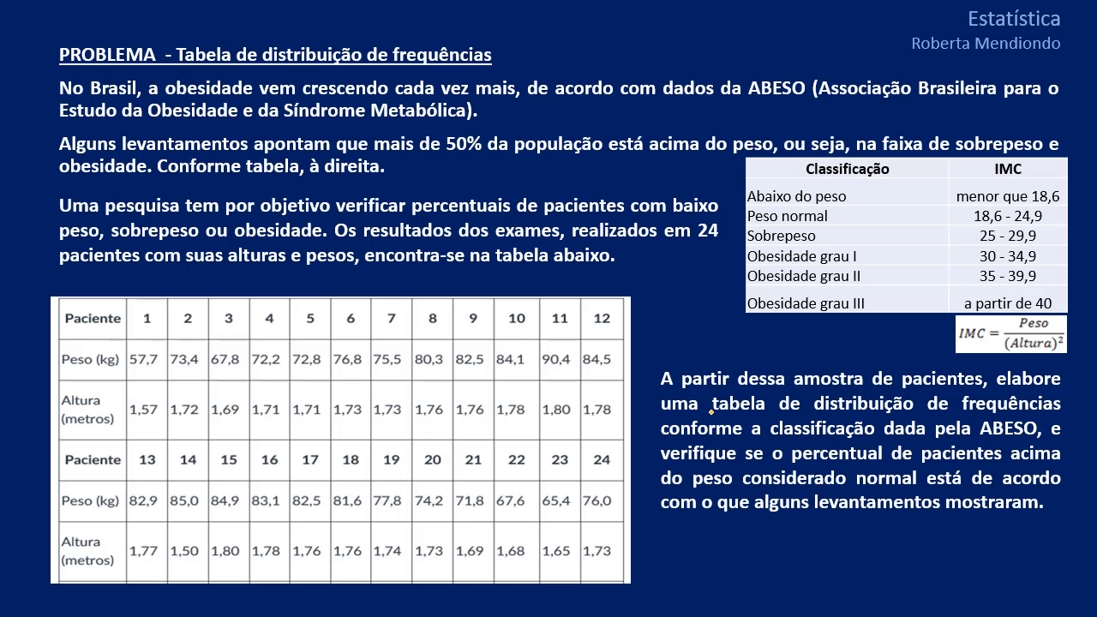
- On the PowerPoint problem slide, underline the words tabela, distribuição and frequências in the task statement with the pen
left_click_drag(711, 415, 1078, 413)
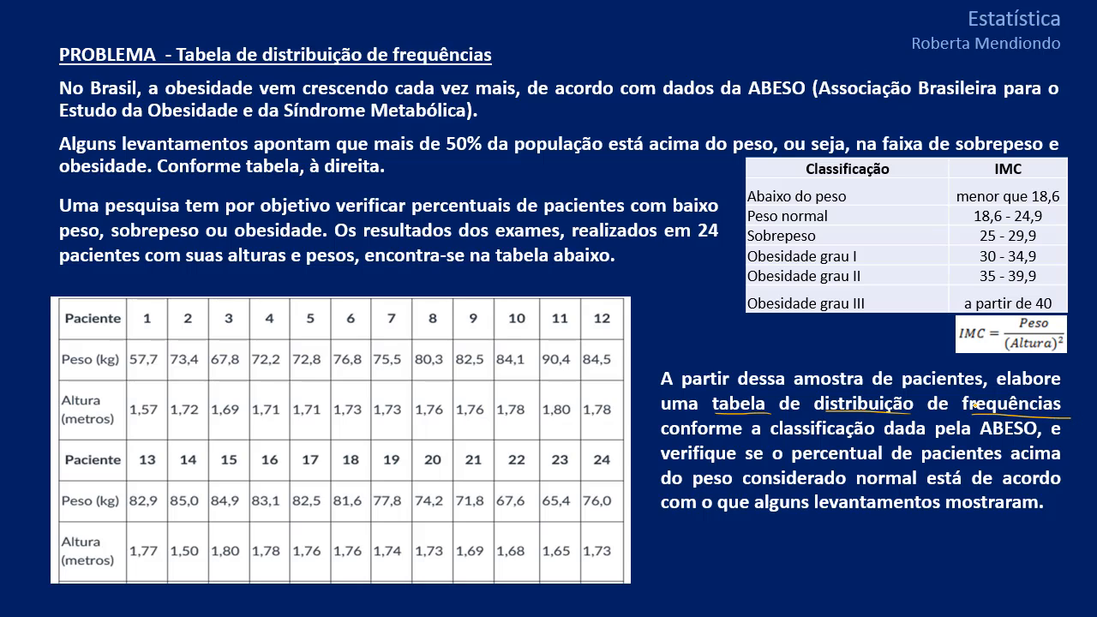